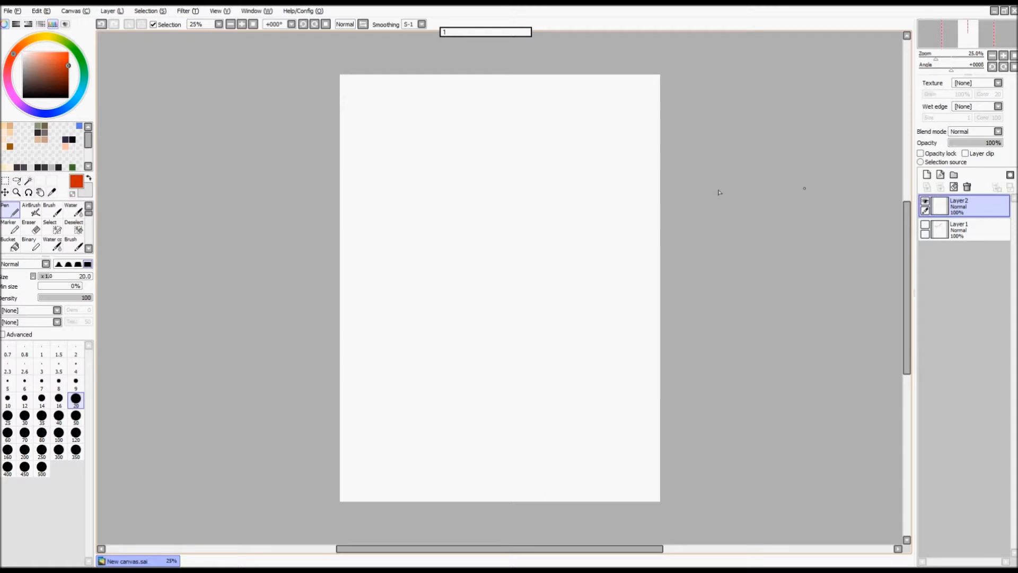
- Show the handwriting on Layer1 briefly and hide the layer again
click(925, 225)
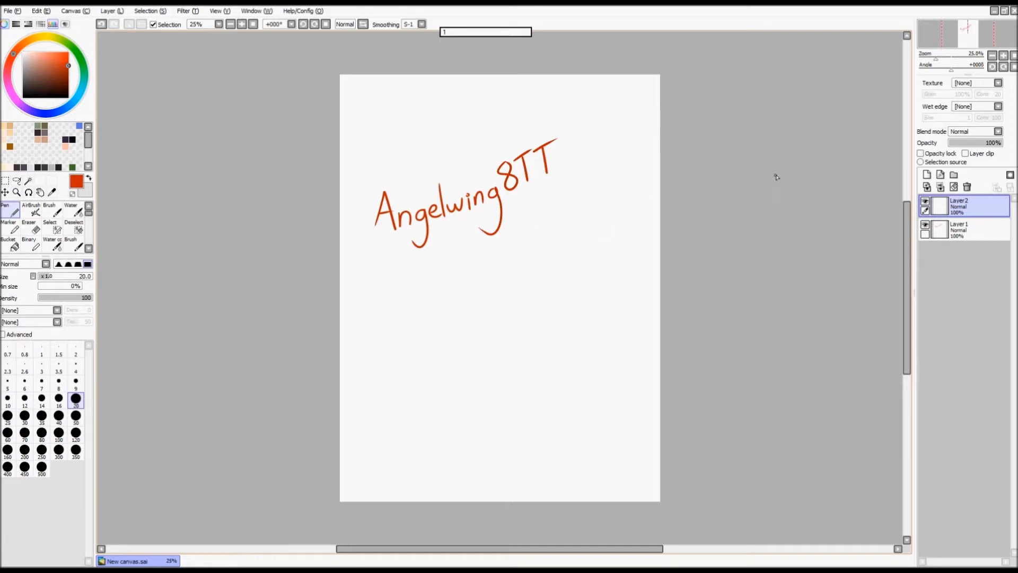
click(924, 226)
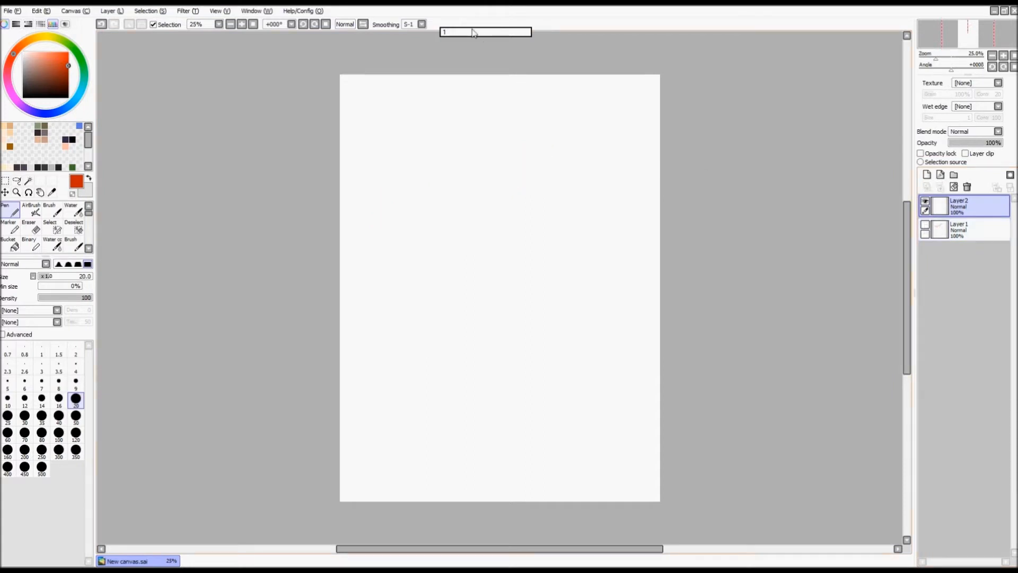
mouse_move(492, 34)
mouse_down()
mouse_move(489, 83)
mouse_move(509, 125)
mouse_move(492, 36)
mouse_up()
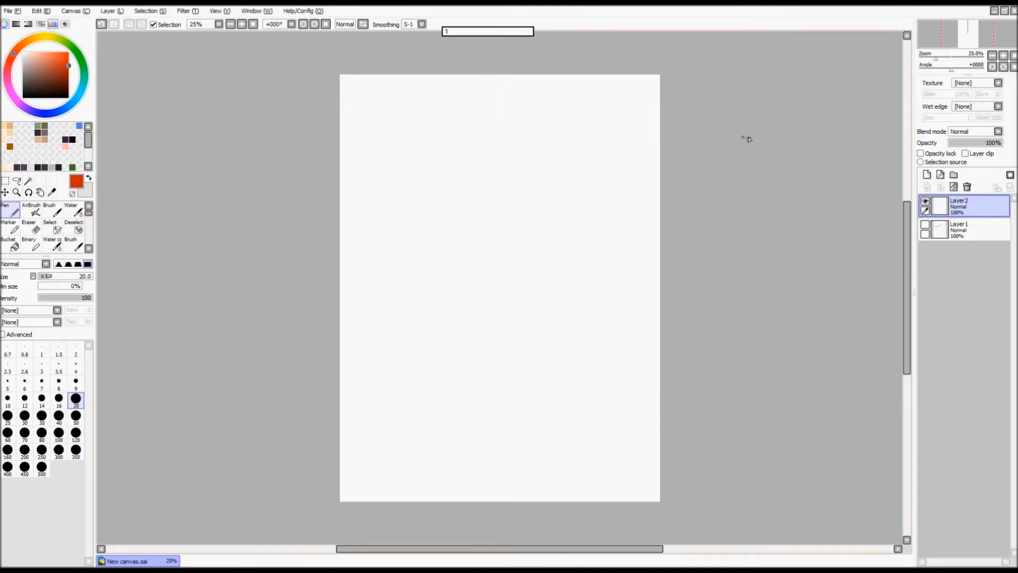
- Erase the tiny stray mark near the top of the page on Layer2
key(ctrl)
key(ctrl+z)
scroll(402, 122, up, 2)
key(space)
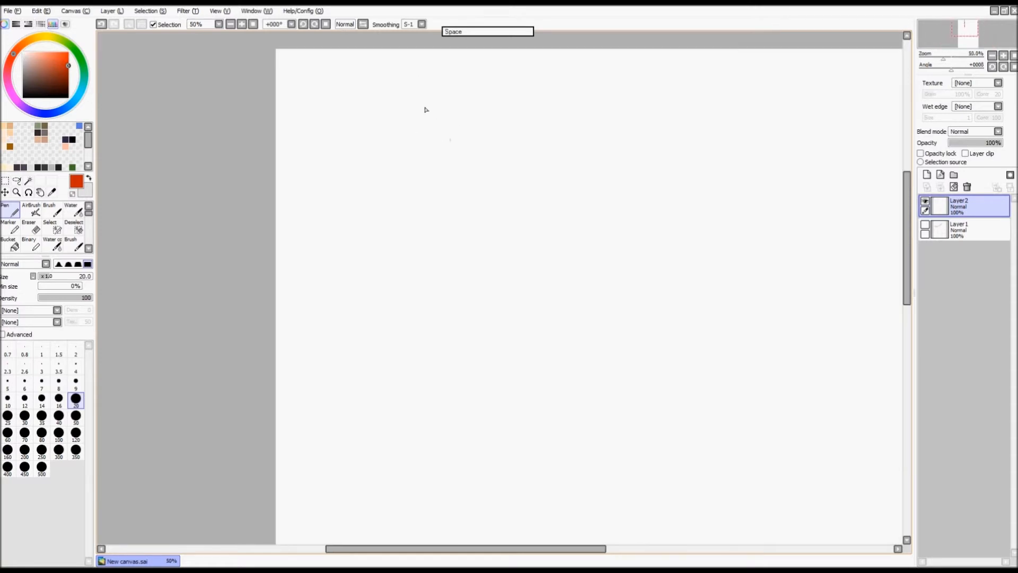
drag(413, 132, 412, 198)
key(e)
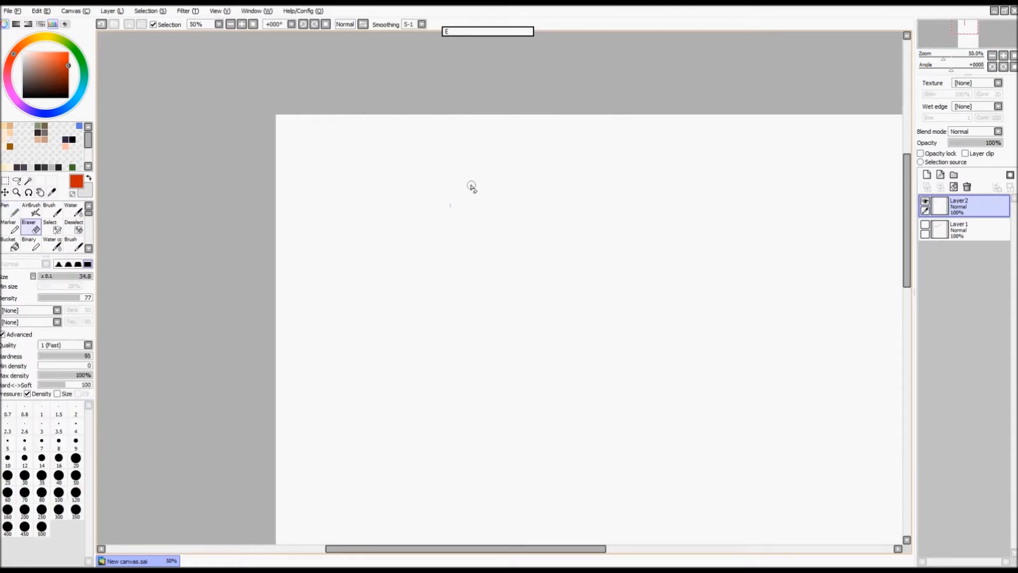
mouse_move(441, 207)
mouse_down()
mouse_move(449, 196)
mouse_move(486, 197)
mouse_move(457, 209)
mouse_move(448, 202)
mouse_up()
key(ctrl+shift+z)
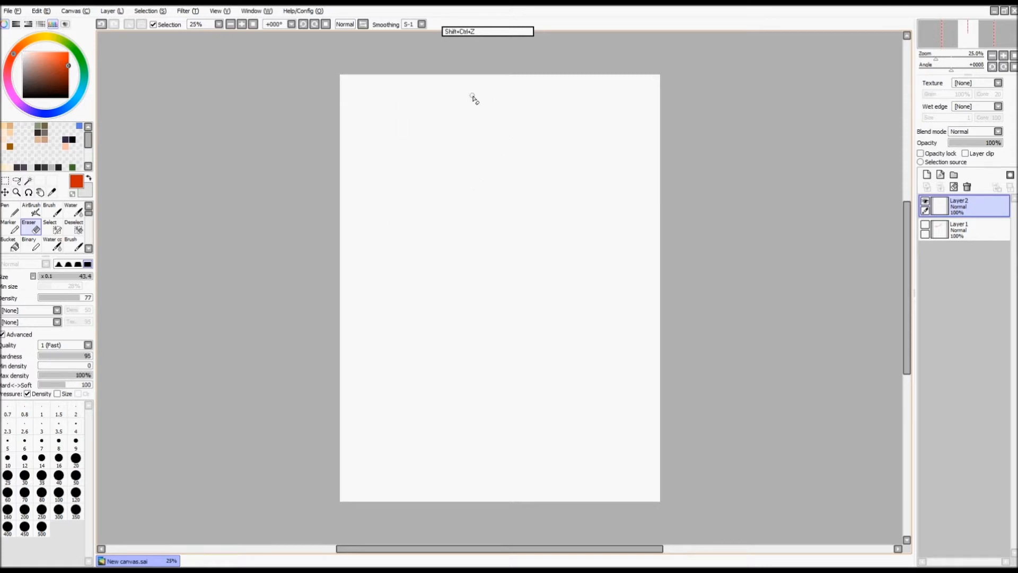
click(14, 216)
click(76, 212)
click(31, 228)
click(13, 228)
click(14, 213)
click(33, 212)
click(31, 227)
click(13, 213)
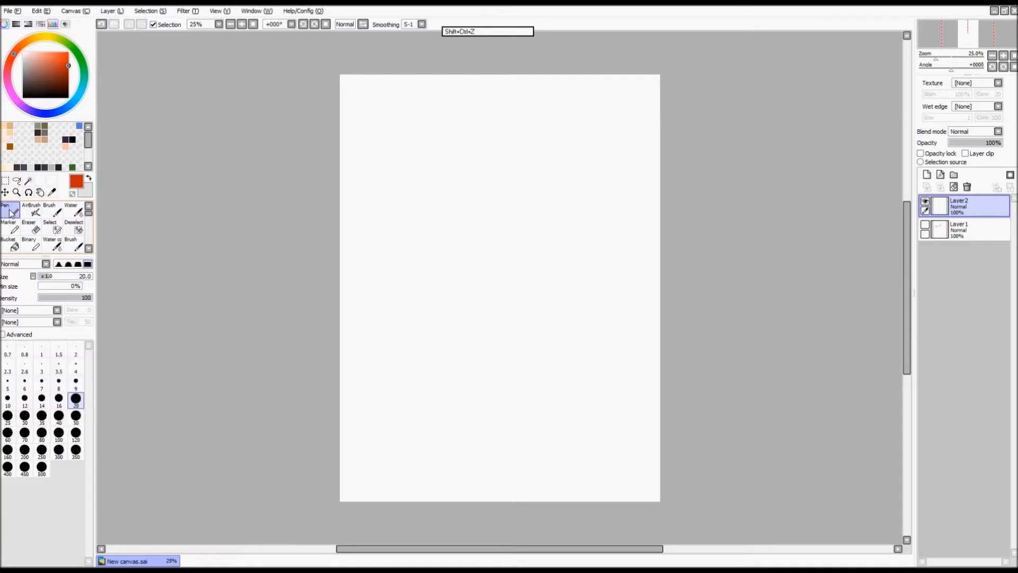
key(b)
key(v)
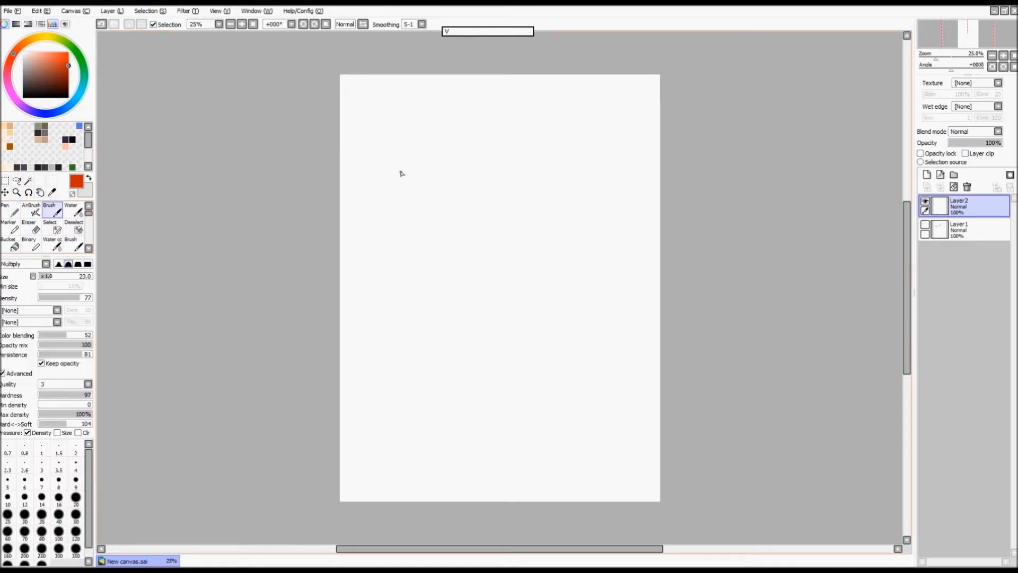
key(a)
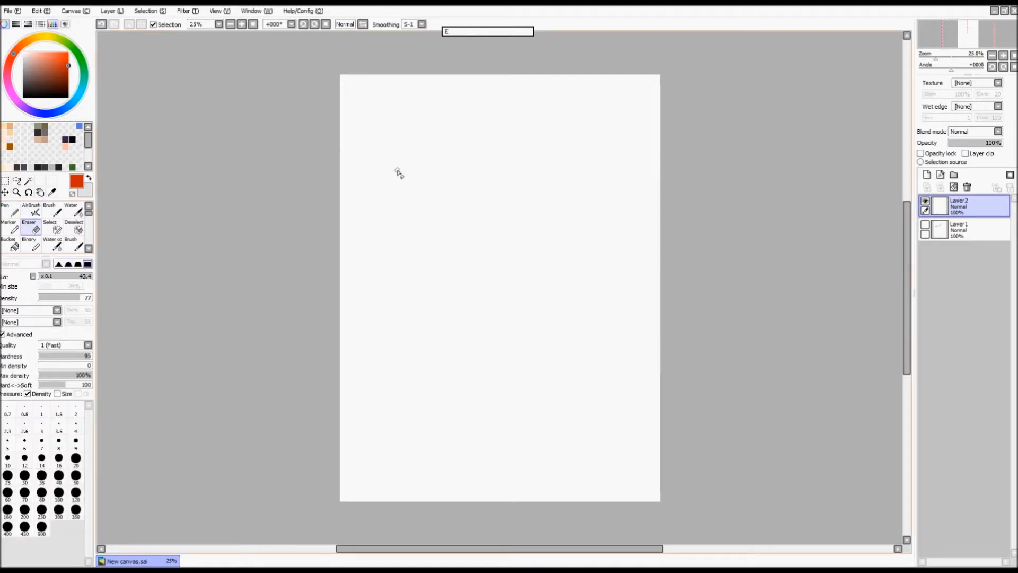
key(w)
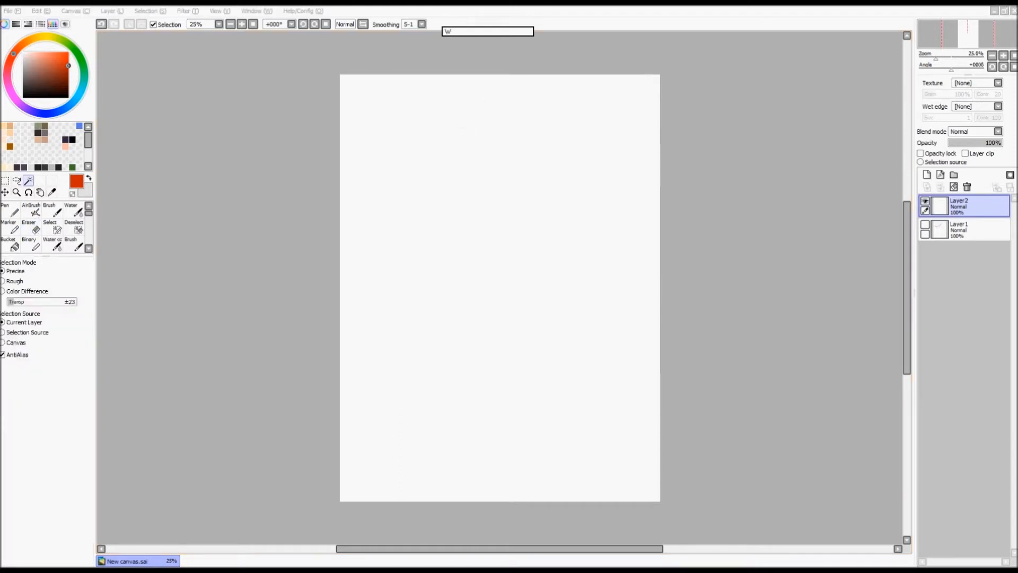
drag(456, 161, 337, 166)
key(b)
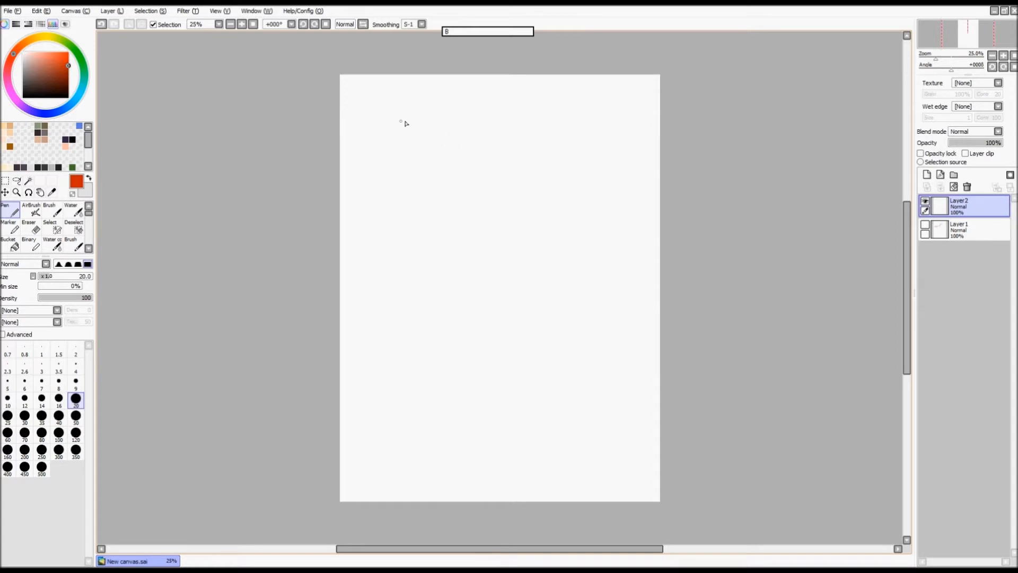
- Sketch a thin red oval for the head near the page's upper-left corner with the AirBrush at size 9
key(a)
mouse_move(377, 95)
mouse_down()
mouse_move(398, 128)
mouse_move(380, 95)
mouse_up()
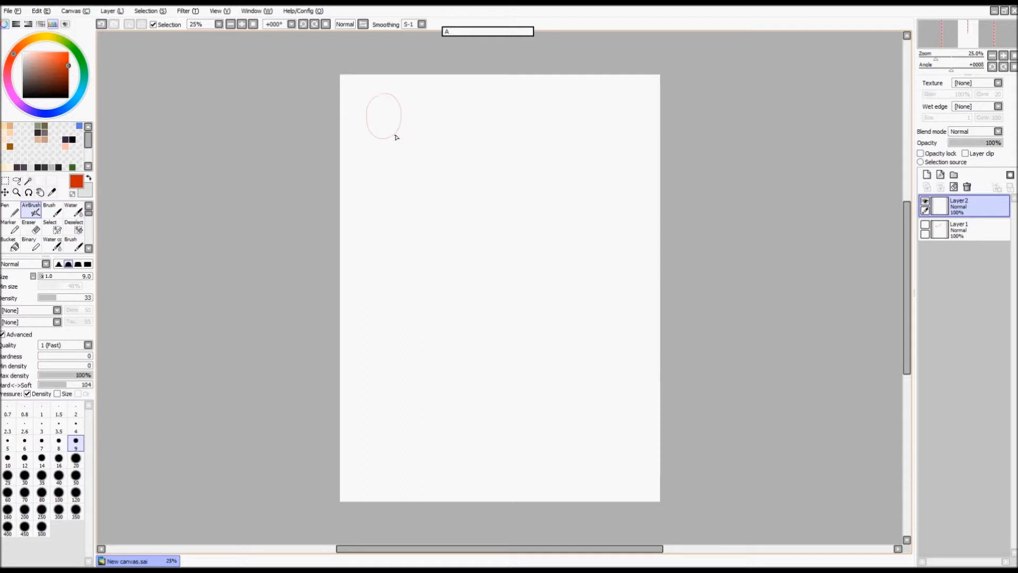
drag(389, 136, 390, 142)
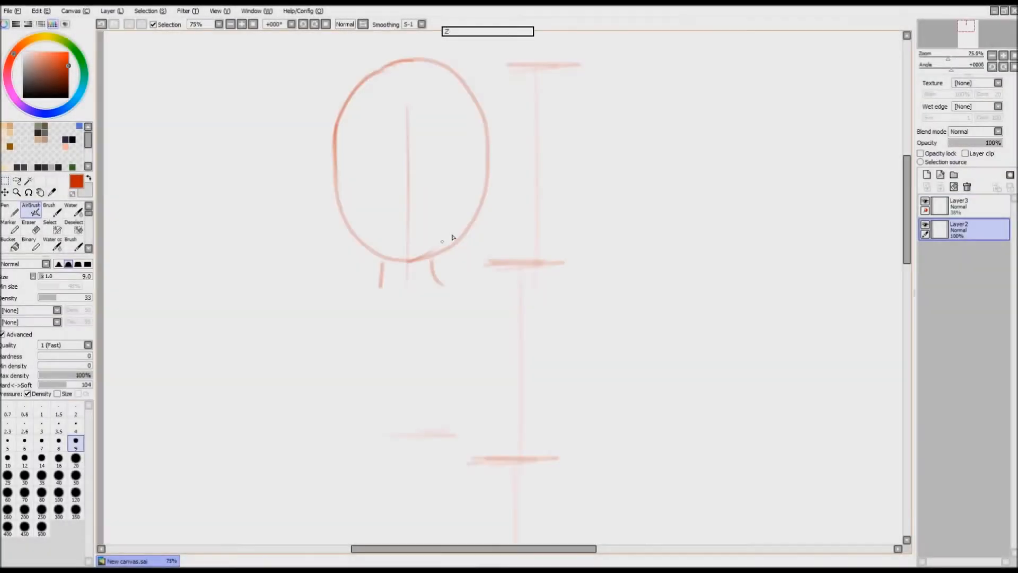
- Sketch the jaw and facial features of the front-view head over the faint proportion guide on Layer2
mouse_move(450, 234)
mouse_down()
mouse_move(352, 236)
mouse_move(435, 183)
mouse_move(480, 185)
mouse_up()
mouse_move(324, 187)
mouse_down()
mouse_move(375, 185)
mouse_move(356, 213)
mouse_up()
mouse_move(446, 175)
mouse_down()
mouse_move(479, 244)
mouse_move(446, 339)
mouse_up()
scroll(398, 259, down, 2)
scroll(442, 218, down, 1)
key(ctrl+z)
- Sketch the front figure's torso, with a chest line and the side contours leading down from the shoulders
scroll(446, 265, up, 1)
drag(375, 414, 504, 382)
drag(398, 269, 475, 262)
drag(474, 274, 510, 371)
- Sketch the front figure's thighs, lower legs and feet in red, following the joint circles and height marks
scroll(459, 262, down, 1)
drag(491, 246, 475, 371)
mouse_move(480, 384)
mouse_down()
mouse_move(469, 479)
mouse_move(446, 523)
mouse_up()
drag(434, 260, 437, 361)
drag(512, 254, 491, 366)
mouse_move(459, 265)
mouse_down()
mouse_move(456, 371)
mouse_move(477, 483)
mouse_up()
drag(411, 233, 431, 379)
drag(442, 451, 439, 493)
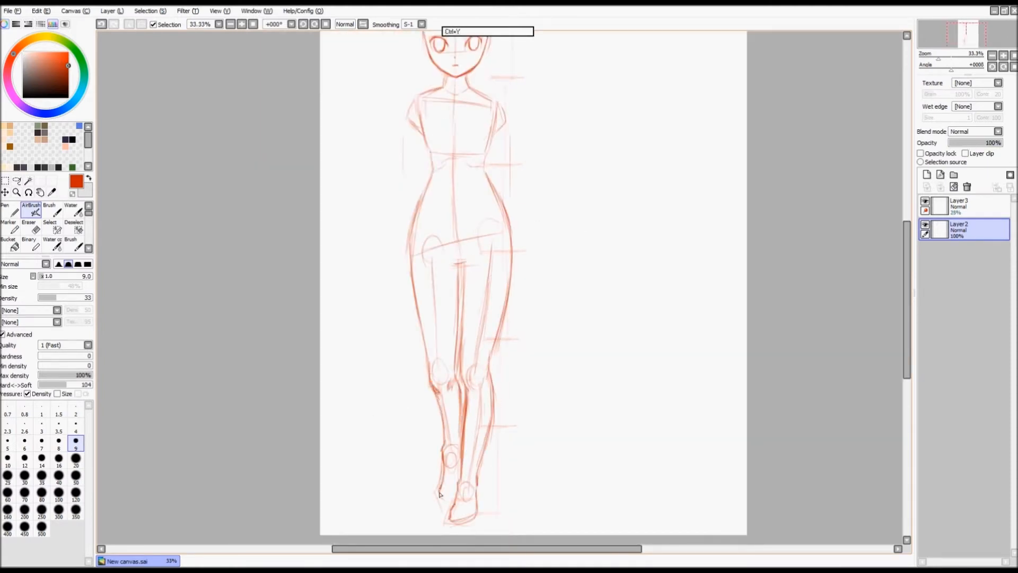
drag(440, 371, 423, 481)
- Sketch the front figure's arm on the viewer's right, from the shoulder down past the elbow
scroll(472, 300, up, 1)
drag(501, 265, 527, 366)
drag(497, 188, 506, 267)
mouse_move(510, 270)
mouse_down()
mouse_move(535, 361)
mouse_move(515, 301)
mouse_up()
key(ctrl+z)
drag(513, 301, 522, 377)
- Sketch the front figure's arm on the viewer's left and refine the hands beside the hips
drag(328, 116, 314, 192)
drag(348, 139, 286, 276)
drag(327, 202, 301, 290)
mouse_move(285, 285)
mouse_down()
mouse_move(293, 304)
mouse_move(267, 311)
mouse_move(288, 321)
mouse_move(277, 366)
mouse_up()
drag(381, 254, 297, 320)
drag(318, 371, 495, 292)
- Select the front figure's lower legs and feet and lengthen them slightly downward with a transform
scroll(500, 286, down, 2)
click(5, 180)
drag(423, 375, 476, 494)
key(ctrl+t)
drag(449, 494, 449, 499)
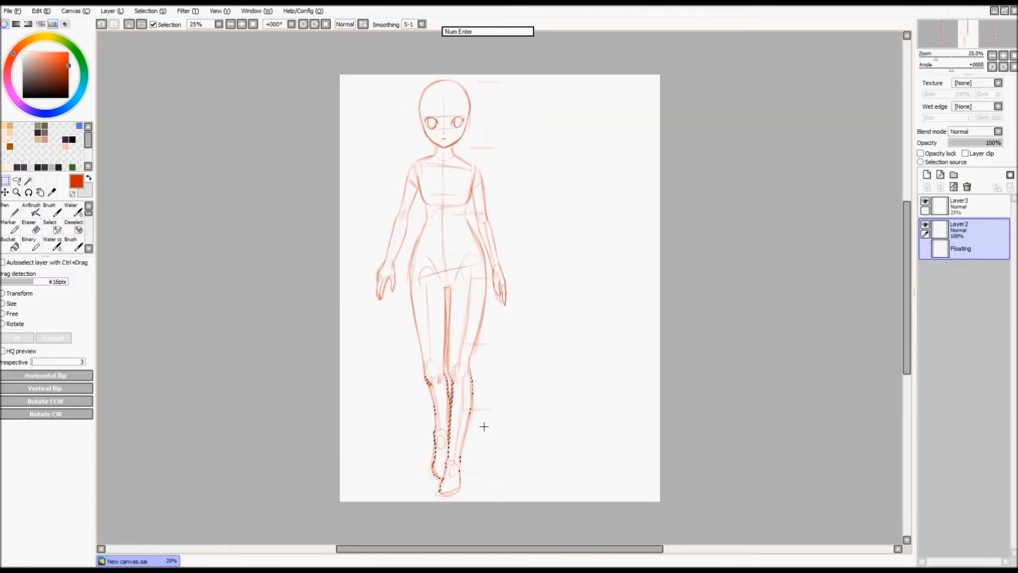
key(Return)
- Sketch side-swept bangs across the forehead and the hair strands framing the face on the viewer's left
scroll(450, 68, up, 3)
drag(381, 225, 413, 221)
drag(459, 184, 416, 267)
key(ctrl+z)
drag(441, 205, 351, 271)
drag(435, 129, 339, 286)
drag(460, 180, 479, 265)
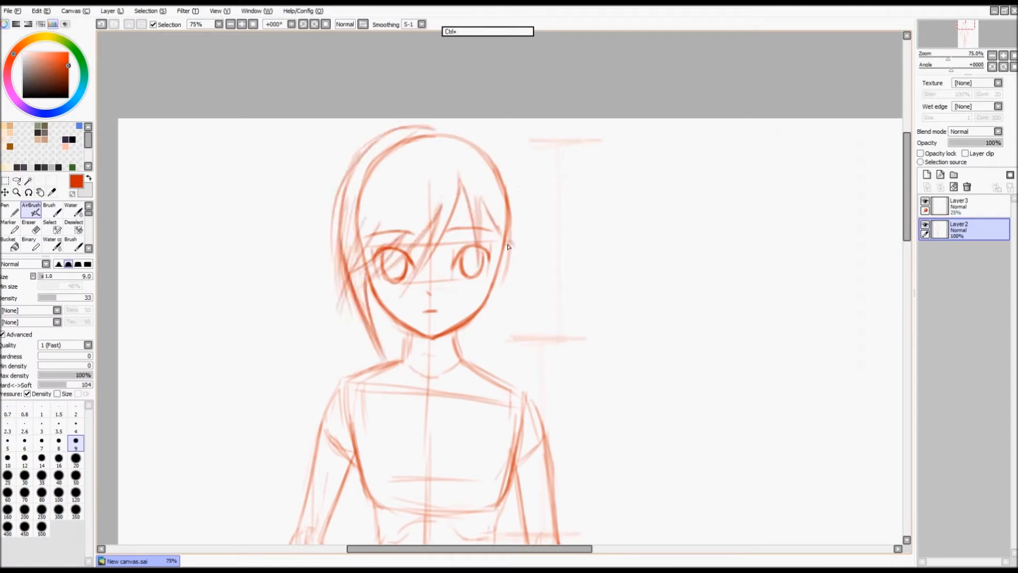
- Outline the outer hair volume over the crown and down both sides of the head
drag(483, 143, 520, 292)
drag(443, 119, 512, 175)
drag(400, 141, 347, 254)
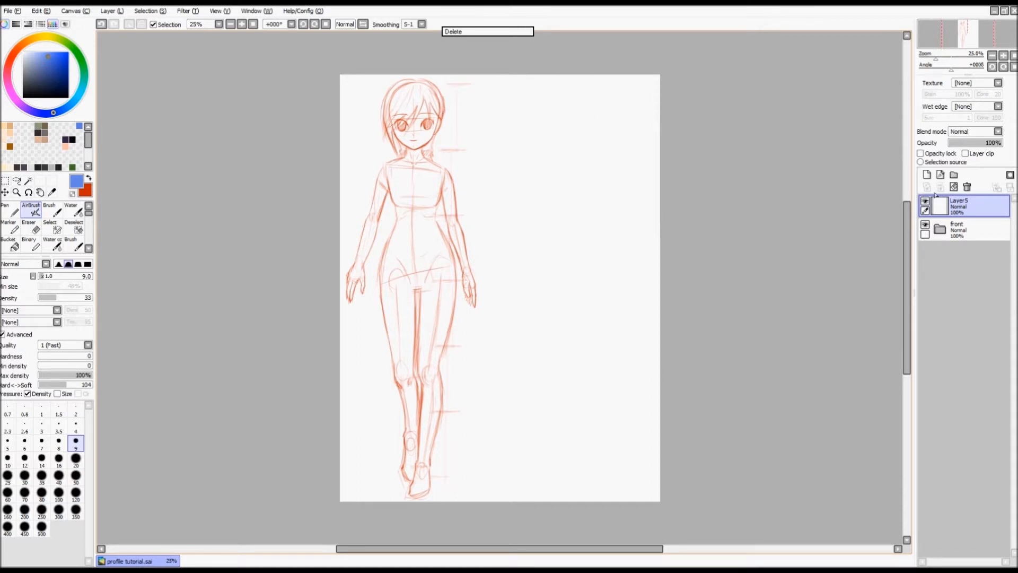
- Draw short blue horizontal marks on Layer5 beside each of the front figure's seven head-height marks
key(a)
drag(480, 84, 494, 86)
drag(482, 150, 502, 149)
drag(475, 215, 497, 215)
drag(478, 280, 494, 279)
drag(475, 346, 477, 347)
mouse_move(472, 413)
mouse_down()
mouse_move(488, 411)
mouse_move(472, 414)
mouse_up()
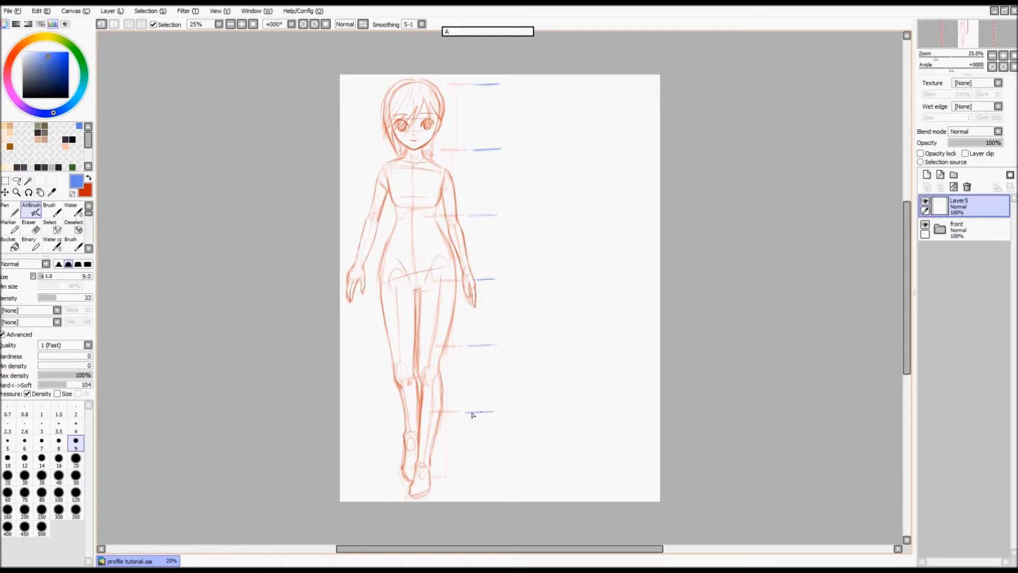
mouse_move(471, 478)
mouse_down()
mouse_move(479, 475)
mouse_move(460, 475)
mouse_up()
- Stretch the blue height marks horizontally into long guide lines extending from the front figure across the page
key(ctrl+t)
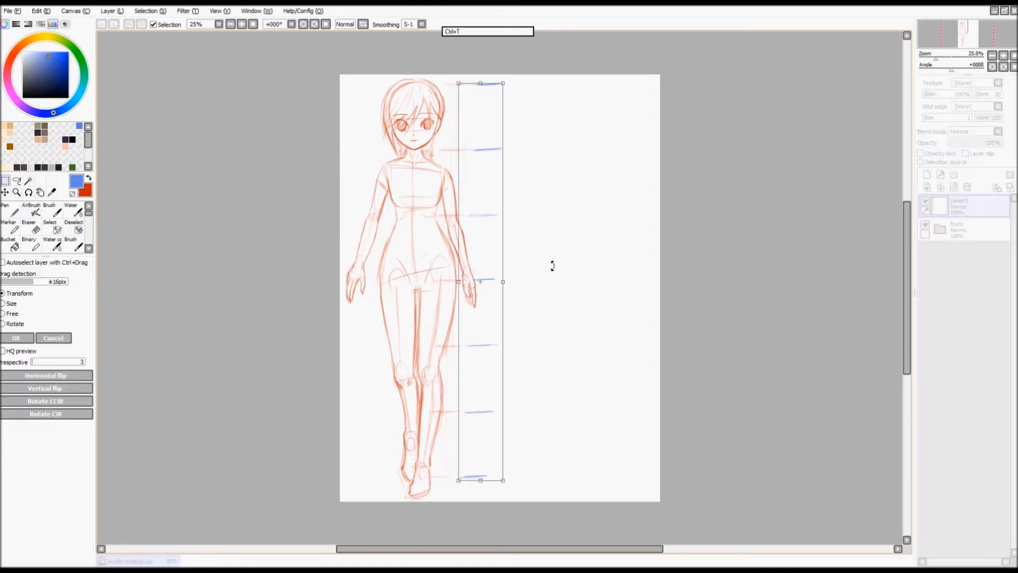
drag(504, 282, 671, 282)
drag(600, 296, 536, 296)
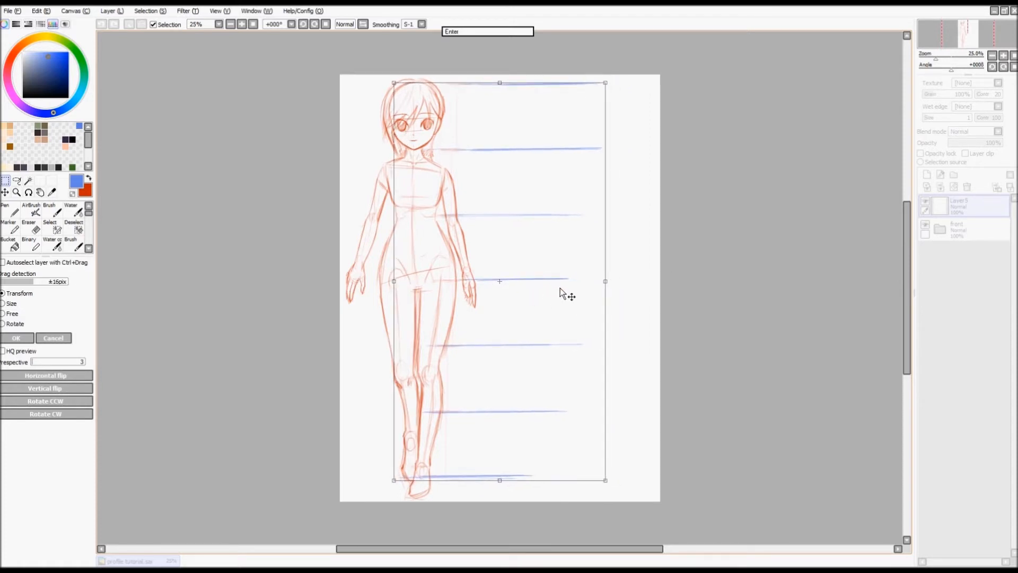
key(Return)
- Erase the uneven outer ends of the blue guide lines with a large Eraser
key(e)
drag(604, 100, 604, 96)
mouse_move(588, 87)
mouse_down()
mouse_move(601, 86)
mouse_move(629, 205)
mouse_move(582, 295)
mouse_move(565, 459)
mouse_up()
- Lower Layer5's opacity to about half and add a new layer above it
drag(981, 143, 974, 143)
click(940, 175)
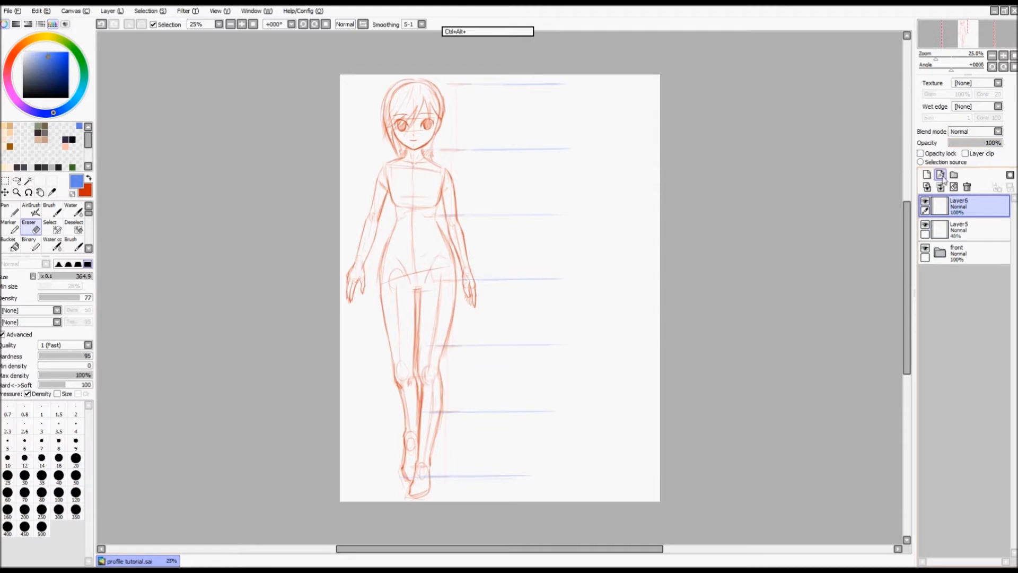
- Sketch a blue AirBrush circle for the side-view skull on Layer6, starting at the top guide line
key(a)
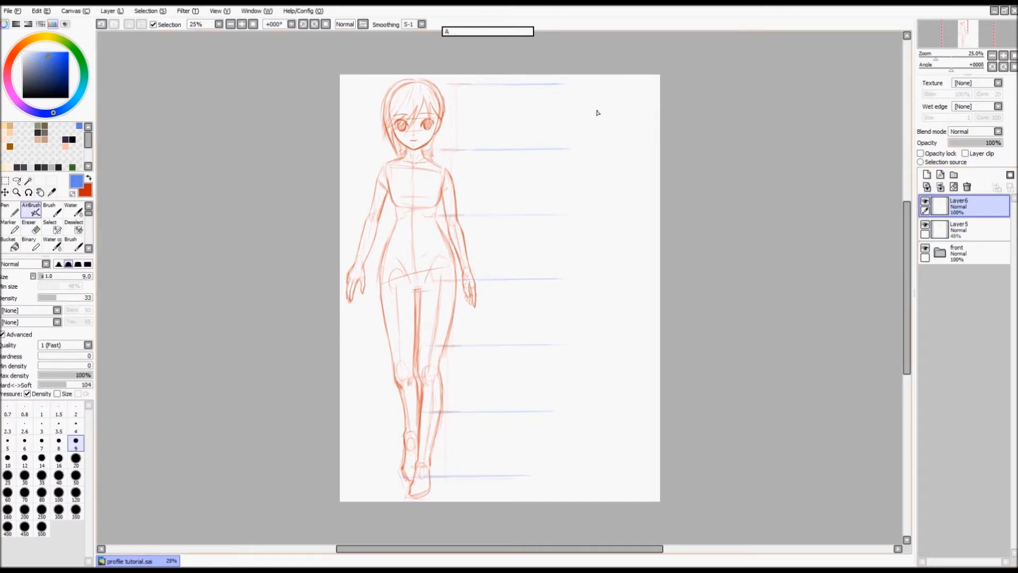
scroll(563, 101, up, 1)
key(space)
drag(574, 127, 537, 146)
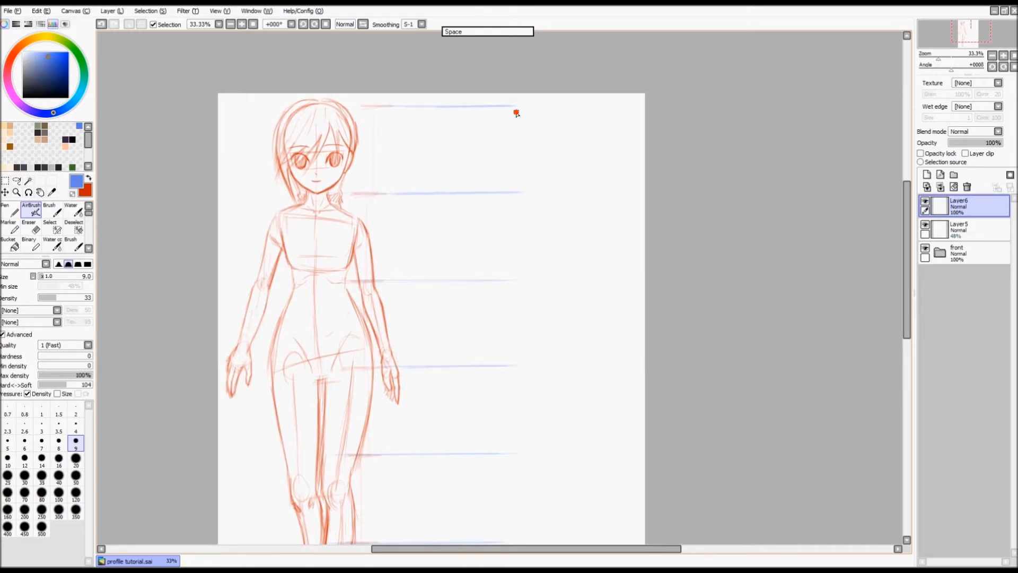
key(ctrl+z)
mouse_move(519, 108)
mouse_down()
mouse_move(503, 142)
mouse_move(513, 107)
mouse_move(494, 137)
mouse_move(520, 175)
mouse_move(567, 147)
mouse_up()
key(ctrl+z)
mouse_move(539, 108)
mouse_down()
mouse_move(564, 131)
mouse_move(538, 177)
mouse_up()
mouse_move(514, 106)
mouse_down()
mouse_move(497, 126)
mouse_move(509, 109)
mouse_up()
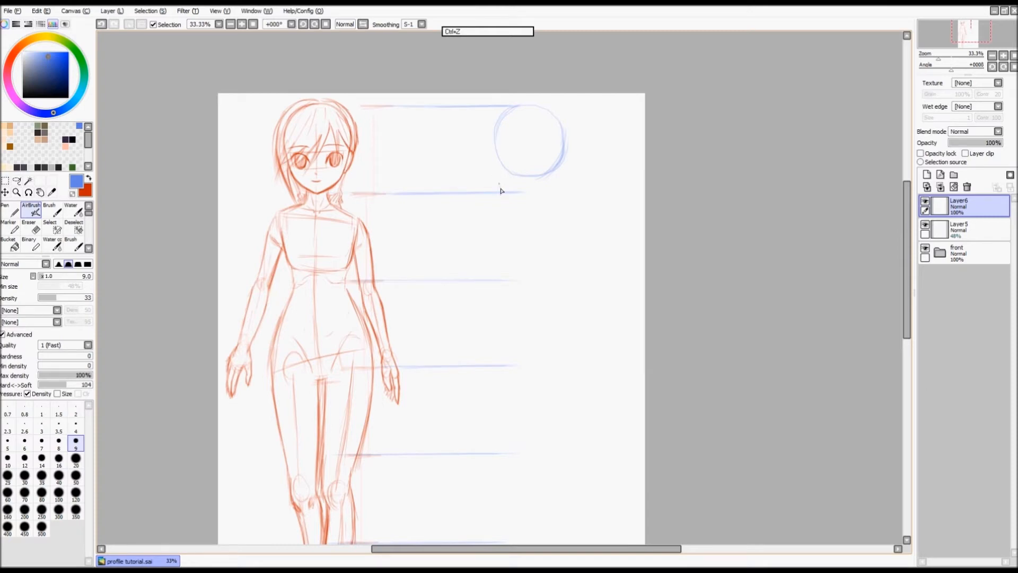
- Draw the side view's front face line down to the chin guide and the slanted jawline back to the skull
drag(493, 139, 502, 183)
drag(493, 136, 504, 188)
drag(495, 132, 495, 134)
drag(505, 190, 557, 165)
key(ctrl+z)
drag(505, 190, 561, 161)
key(ctrl+z)
drag(506, 189, 562, 163)
- Add the short front and back neck lines below the side-view jaw and strengthen the forehead curve
drag(529, 183, 516, 187)
mouse_move(495, 142)
mouse_down()
mouse_move(540, 108)
mouse_move(564, 148)
mouse_move(561, 125)
mouse_move(525, 106)
mouse_up()
mouse_move(549, 172)
mouse_down()
mouse_move(549, 187)
mouse_move(549, 172)
mouse_up()
key(ctrl+z)
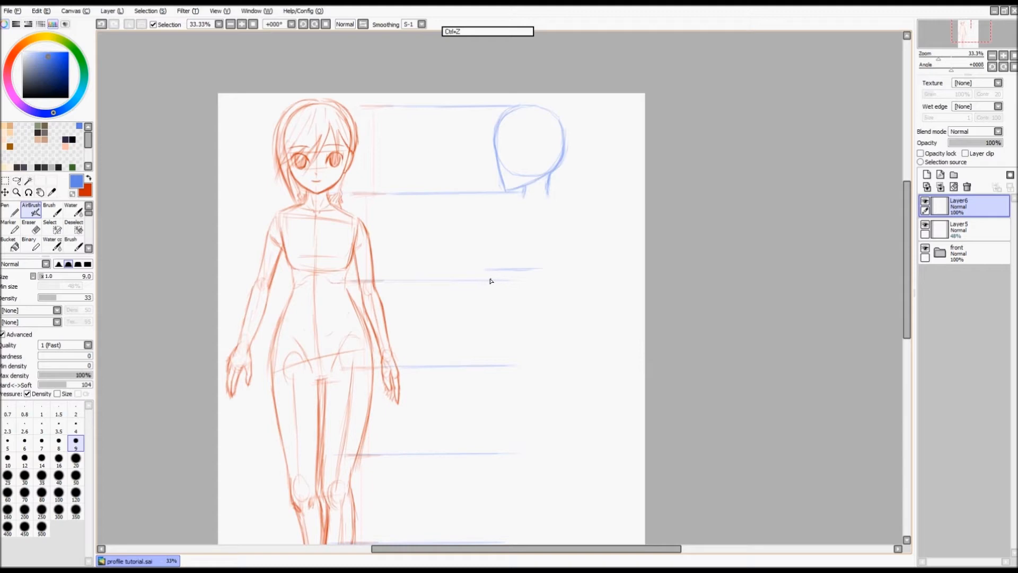
- Mark the crotch, knee and ankle levels for the side view to match the front figure
scroll(546, 318, down, 3)
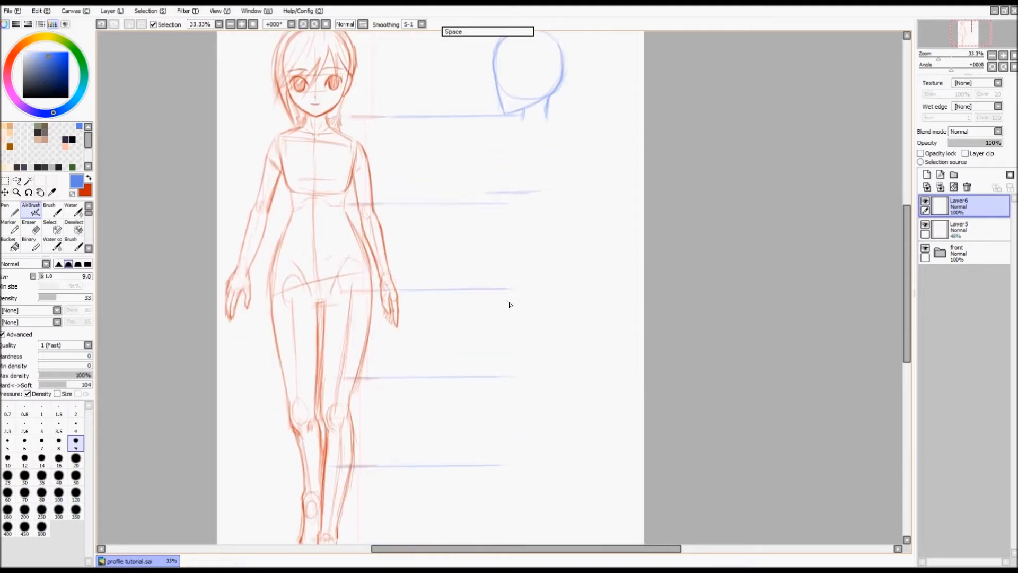
drag(525, 298, 474, 300)
scroll(516, 421, down, 3)
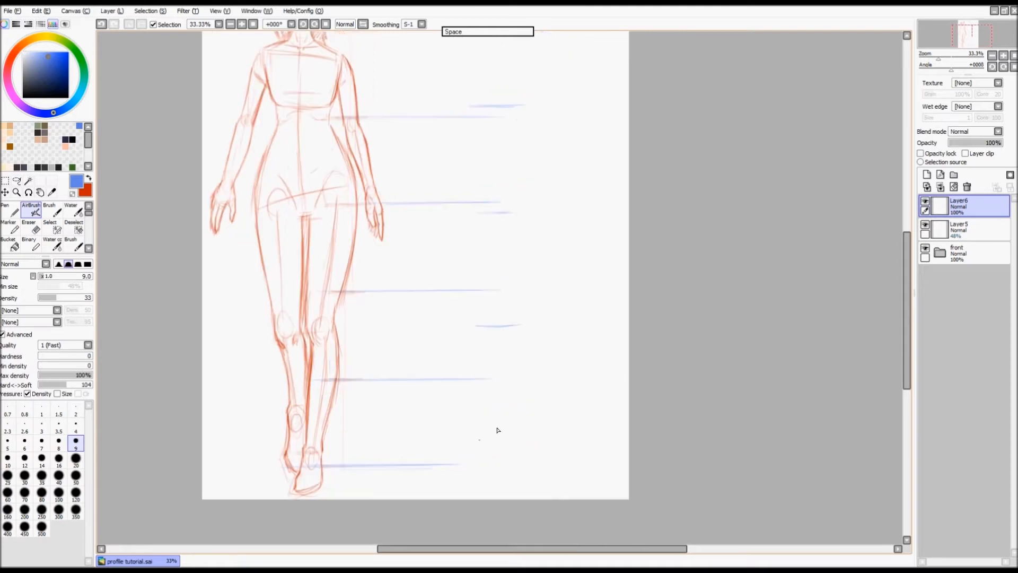
mouse_move(491, 456)
mouse_down()
mouse_move(507, 447)
mouse_move(493, 450)
mouse_up()
drag(542, 342, 511, 361)
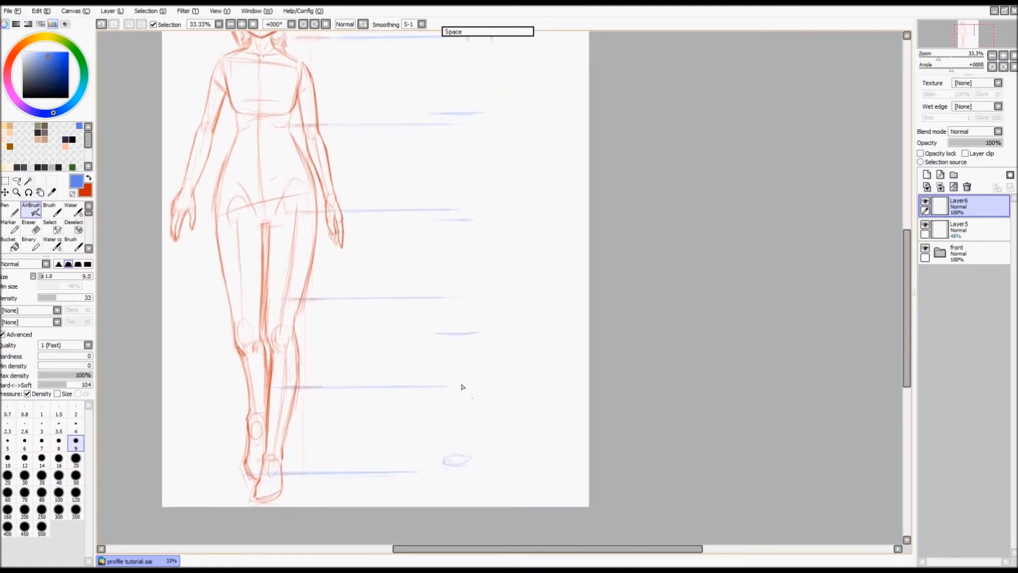
- Sketch the side view's neck base and a curved spine line running down to the crotch mark
drag(468, 168, 501, 236)
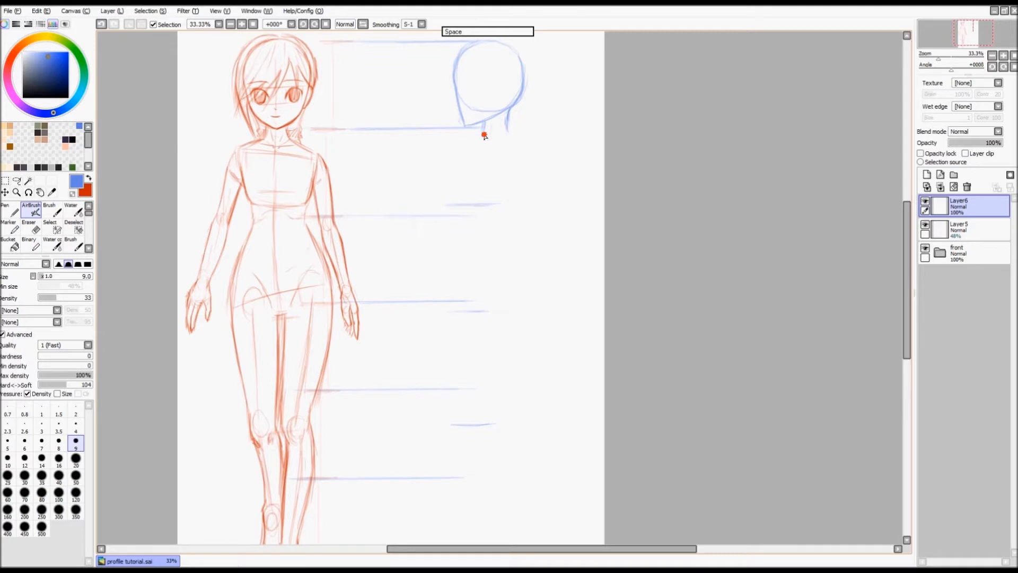
drag(483, 131, 505, 131)
key(ctrl+z)
drag(490, 149, 483, 171)
drag(482, 162, 474, 249)
drag(476, 268, 498, 309)
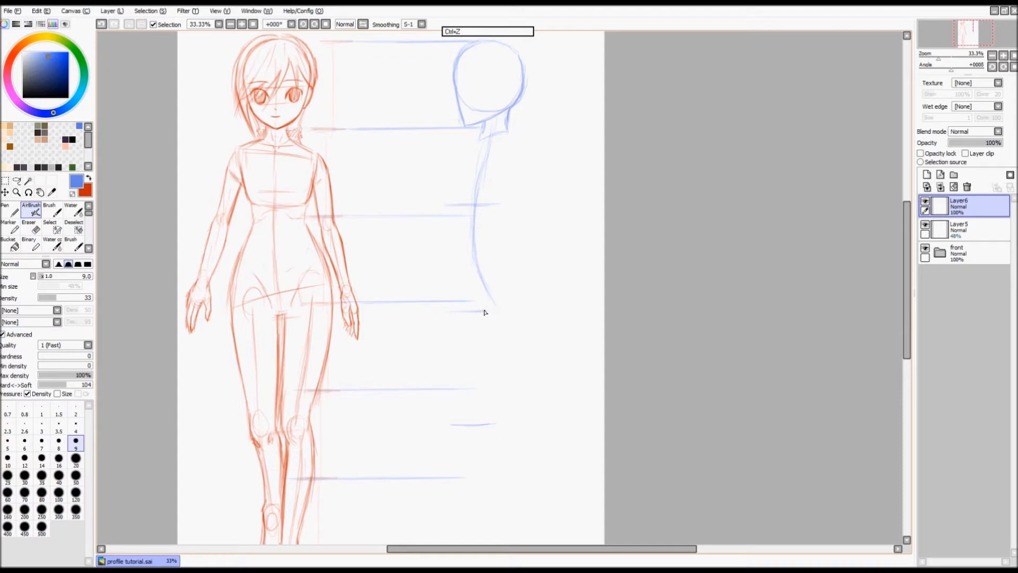
drag(483, 312, 509, 307)
- Sketch the side view's rib cage around the upper spine and the upper part of the belly line
drag(479, 138, 462, 193)
mouse_move(511, 152)
mouse_down()
mouse_move(490, 208)
mouse_move(507, 170)
mouse_move(476, 206)
mouse_move(454, 189)
mouse_move(455, 220)
mouse_move(460, 179)
mouse_move(459, 216)
mouse_move(495, 201)
mouse_move(450, 209)
mouse_move(492, 204)
mouse_up()
mouse_move(493, 200)
mouse_down()
mouse_move(461, 216)
mouse_move(480, 139)
mouse_move(464, 162)
mouse_move(465, 215)
mouse_up()
drag(492, 197, 479, 211)
drag(455, 204, 452, 252)
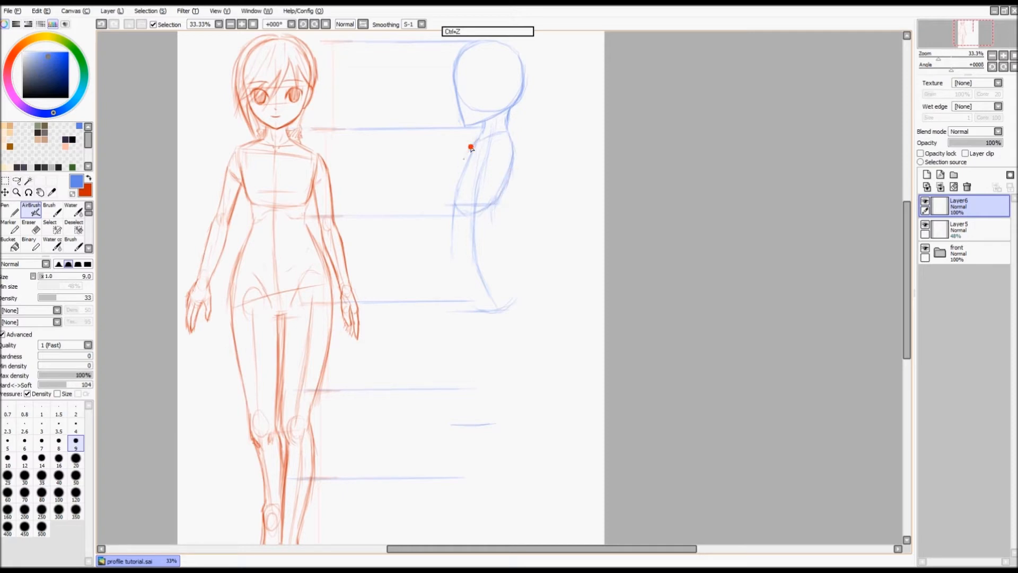
- Reshape the chest's front contour in the side view and lighten the extra torso lines with the Eraser
drag(454, 177, 458, 210)
key(e)
drag(481, 154, 480, 155)
mouse_move(480, 154)
mouse_down()
mouse_move(461, 196)
mouse_move(481, 193)
mouse_up()
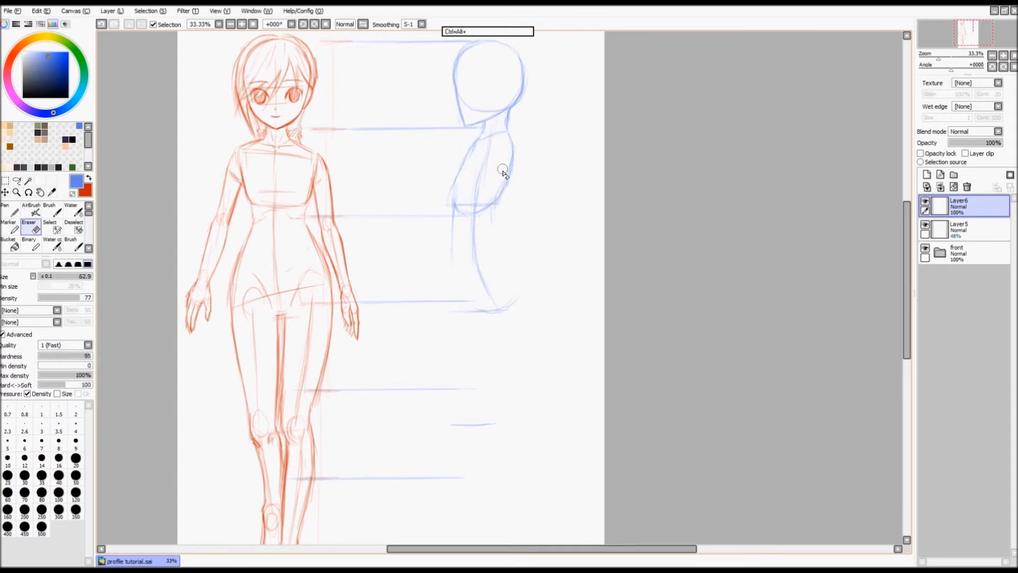
- Draw the side view's lower back, rounded buttocks and lower belly down to the crotch mark
key(a)
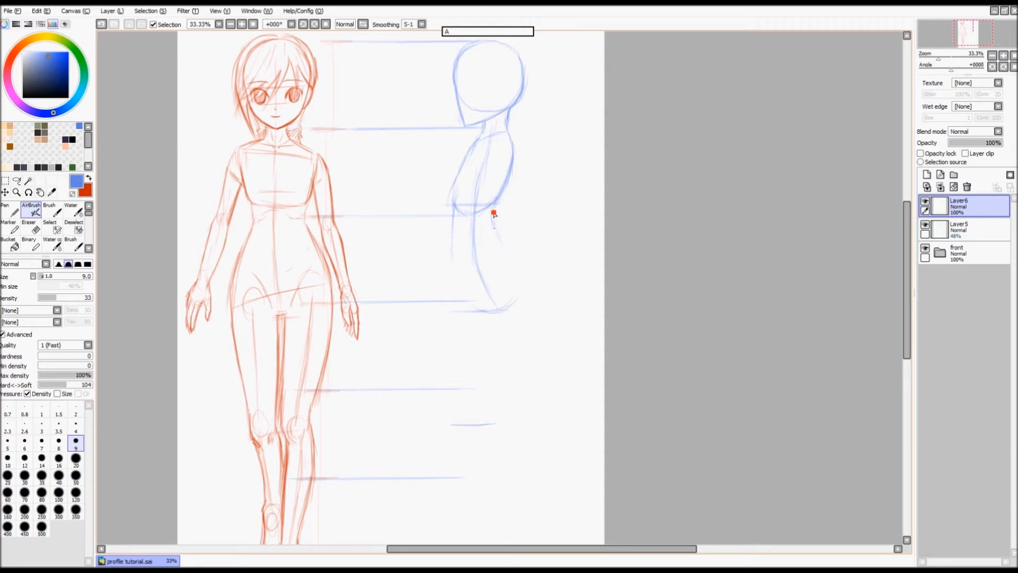
mouse_move(496, 235)
mouse_down()
mouse_move(520, 264)
mouse_move(503, 246)
mouse_move(518, 270)
mouse_move(508, 251)
mouse_move(518, 282)
mouse_move(511, 309)
mouse_up()
drag(459, 289, 468, 305)
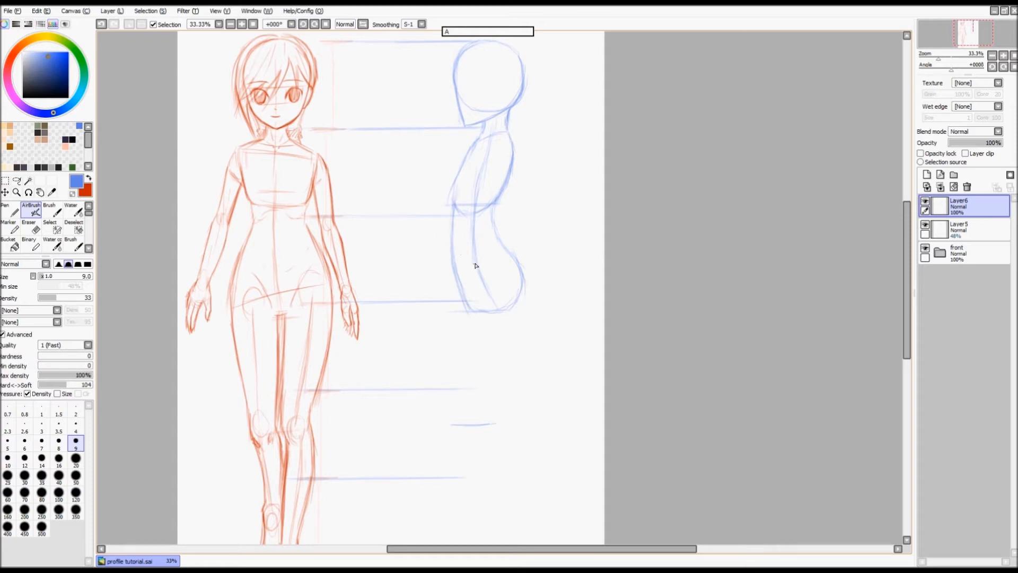
key(ctrl+z)
- Carry the front figure's hip level across with a faint guide line and sketch a hip circle in the side view
drag(369, 257, 503, 254)
drag(505, 177, 498, 190)
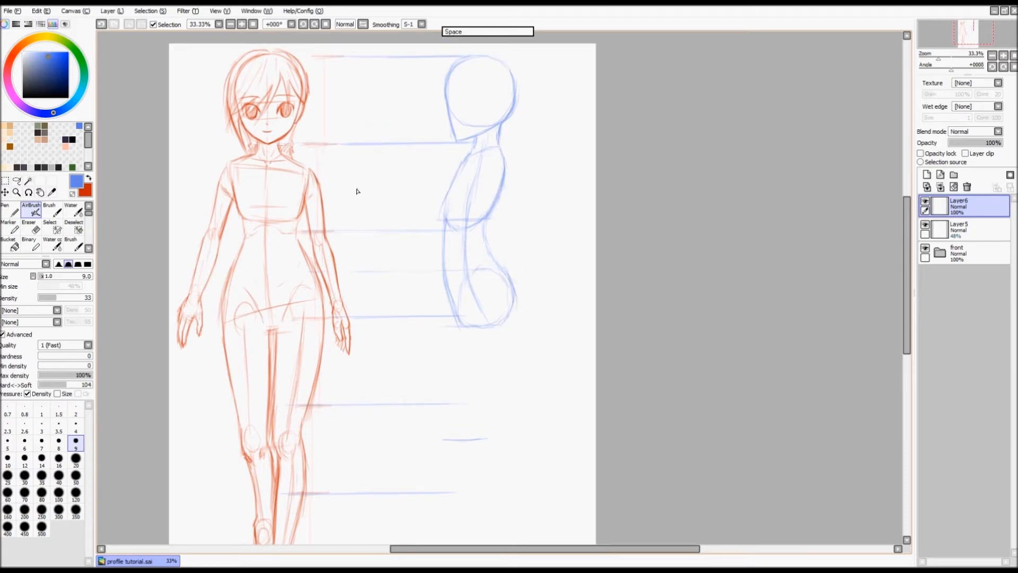
- Carry the front figure's shoulder level across with a faint guide line and sketch the side view's shoulder oval inside the rib cage
mouse_move(321, 177)
mouse_down()
mouse_move(324, 196)
mouse_move(313, 183)
mouse_up()
key(ctrl+z)
mouse_move(483, 169)
mouse_down()
mouse_move(475, 196)
mouse_move(486, 197)
mouse_move(472, 191)
mouse_up()
drag(361, 169, 456, 167)
key(ctrl+z)
mouse_move(365, 174)
mouse_down()
mouse_move(485, 166)
mouse_move(480, 211)
mouse_up()
key(ctrl+z)
drag(500, 169, 483, 195)
key(ctrl+z)
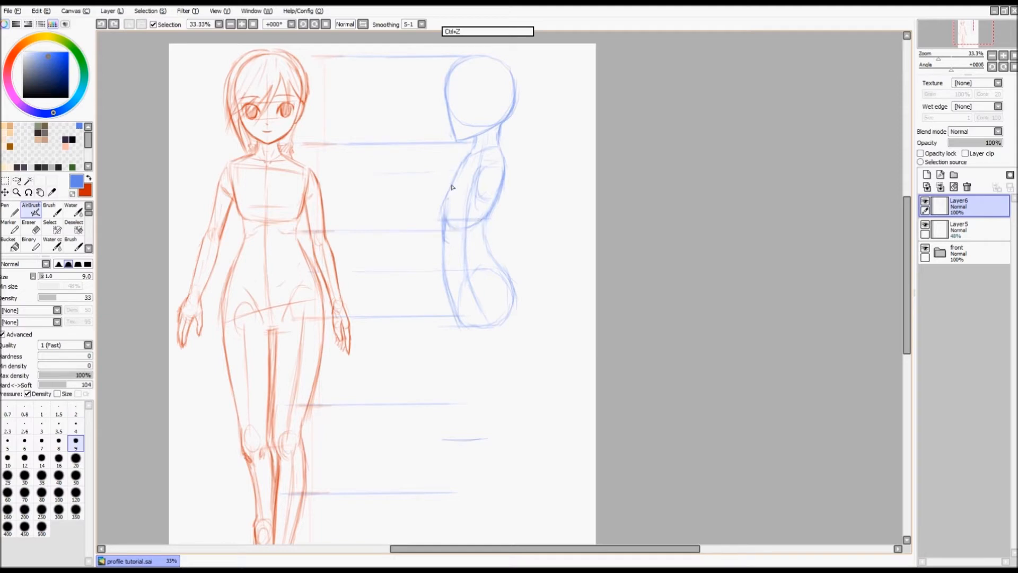
drag(443, 208, 447, 220)
- Sketch the side view's standing leg framework with a knee circle, an ankle circle and center lines running from hip to ankle
key(space)
drag(519, 295, 480, 236)
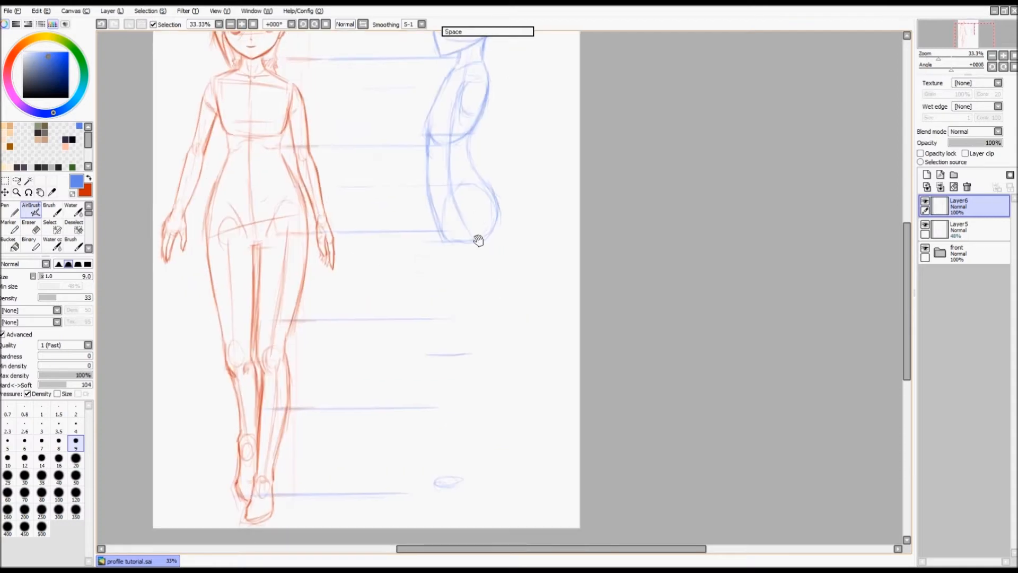
drag(276, 469, 267, 475)
key(ctrl+z)
drag(473, 225, 475, 230)
drag(445, 347, 439, 350)
drag(424, 480, 430, 484)
drag(465, 225, 439, 451)
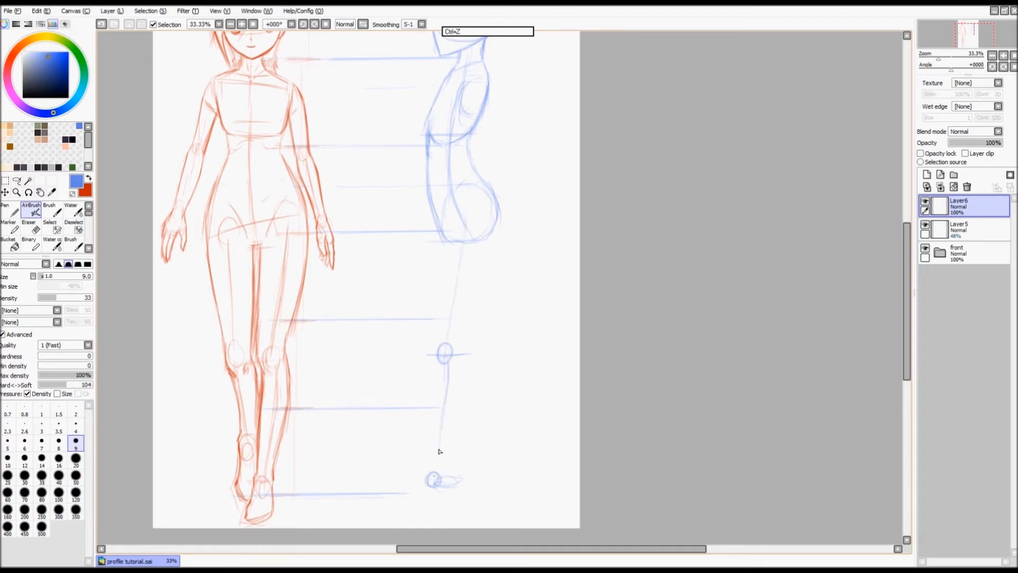
- Draw the front and back contours of the side view's standing thigh down to the knee
drag(443, 228, 433, 347)
drag(493, 237, 460, 341)
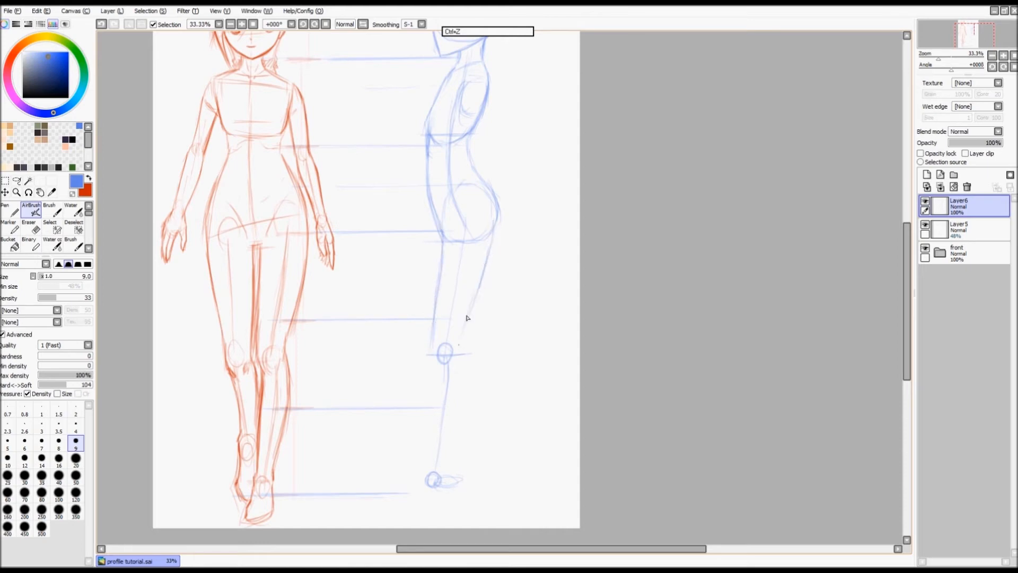
drag(445, 235, 439, 275)
- Draw the standing leg's shin and calf contours and finish it with a forward-pointing foot on the ground guide line
drag(432, 345, 430, 417)
key(ctrl+z)
drag(430, 365, 419, 468)
drag(459, 344, 464, 390)
mouse_move(460, 340)
mouse_down()
mouse_move(462, 402)
mouse_move(437, 467)
mouse_up()
mouse_move(449, 430)
mouse_down()
mouse_move(438, 466)
mouse_move(423, 465)
mouse_move(439, 487)
mouse_move(419, 492)
mouse_up()
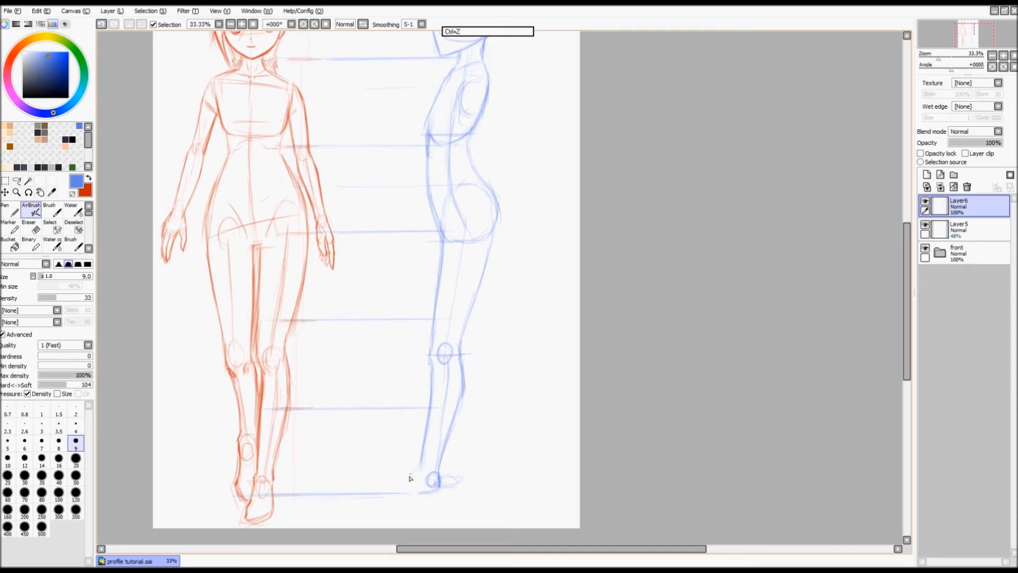
mouse_move(424, 459)
mouse_down()
mouse_move(378, 491)
mouse_move(425, 491)
mouse_move(390, 496)
mouse_up()
- Sketch the framework of a second leg trailing behind, with axis lines, a knee circle, an ankle circle and the foot's direction
drag(494, 207, 488, 247)
mouse_move(494, 198)
mouse_down()
mouse_move(504, 254)
mouse_move(499, 351)
mouse_move(511, 357)
mouse_up()
click(503, 289)
drag(553, 427, 504, 348)
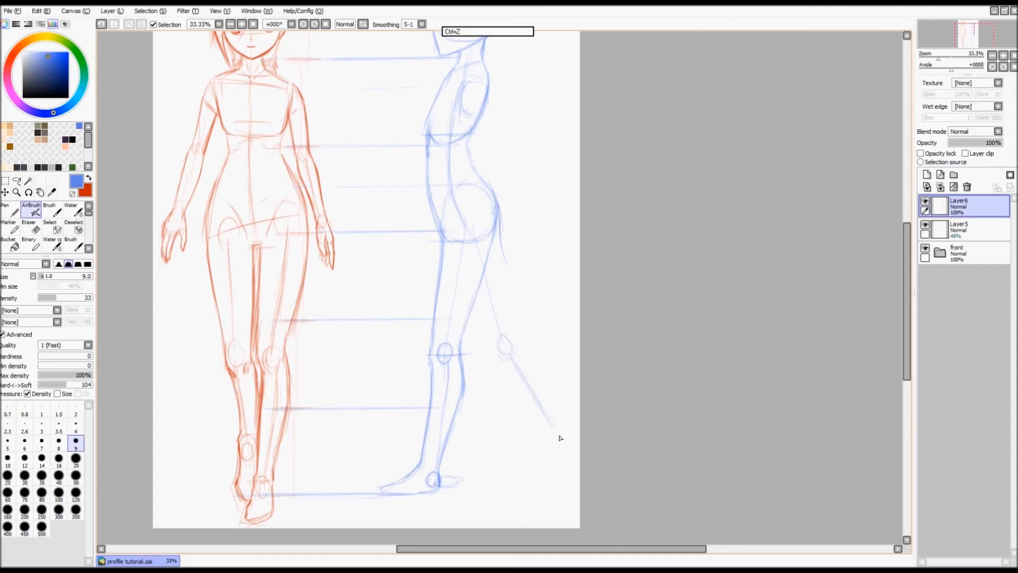
drag(555, 429, 561, 436)
drag(557, 431, 552, 460)
drag(558, 443, 557, 448)
- Draw the trailing leg's thigh contours and the front edge of its shin down to the ankle
drag(499, 236, 516, 328)
drag(452, 240, 453, 240)
drag(468, 285, 489, 335)
mouse_move(476, 301)
mouse_down()
mouse_move(493, 348)
mouse_move(533, 404)
mouse_up()
drag(507, 361, 547, 428)
drag(518, 382, 548, 427)
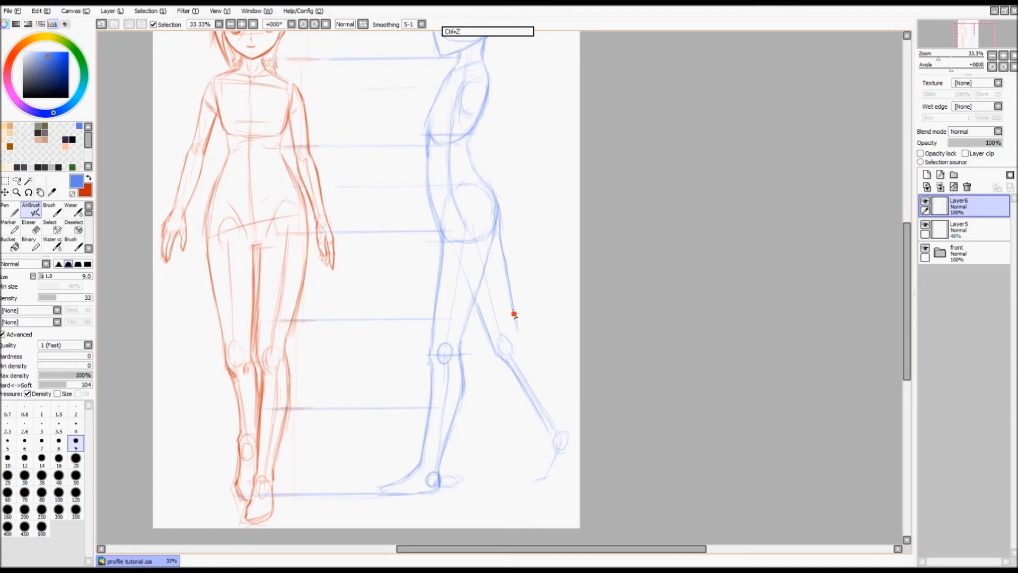
- Draw the trailing leg's calf contour, heel and foot resting on its toes
mouse_move(512, 312)
mouse_down()
mouse_move(547, 368)
mouse_move(522, 340)
mouse_move(536, 360)
mouse_up()
key(ctrl+z)
key(ctrl+z)
drag(512, 314, 560, 413)
drag(543, 366, 564, 418)
drag(547, 383, 571, 440)
drag(567, 429, 577, 440)
drag(575, 445, 548, 482)
drag(549, 432, 537, 482)
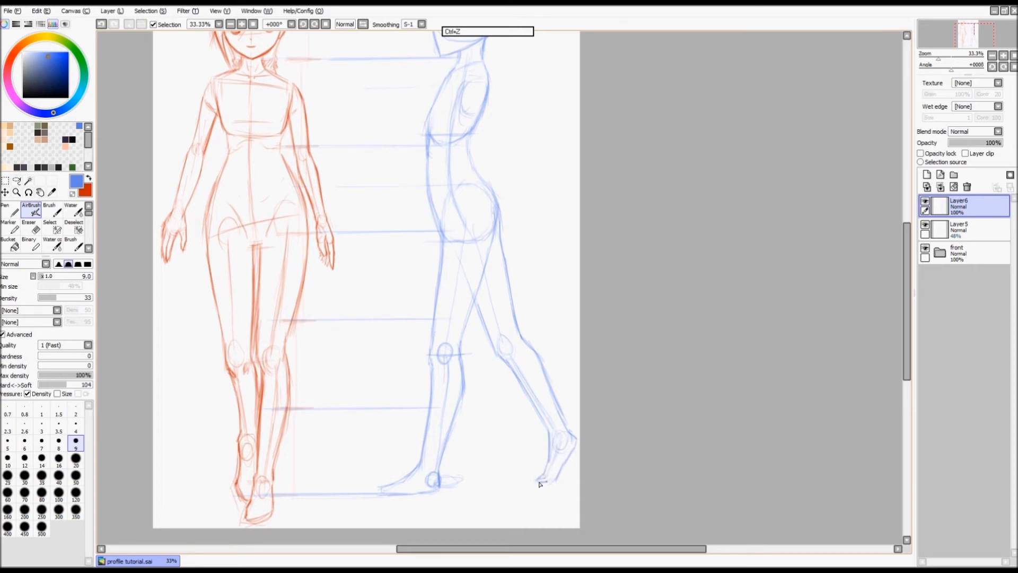
drag(484, 308, 475, 364)
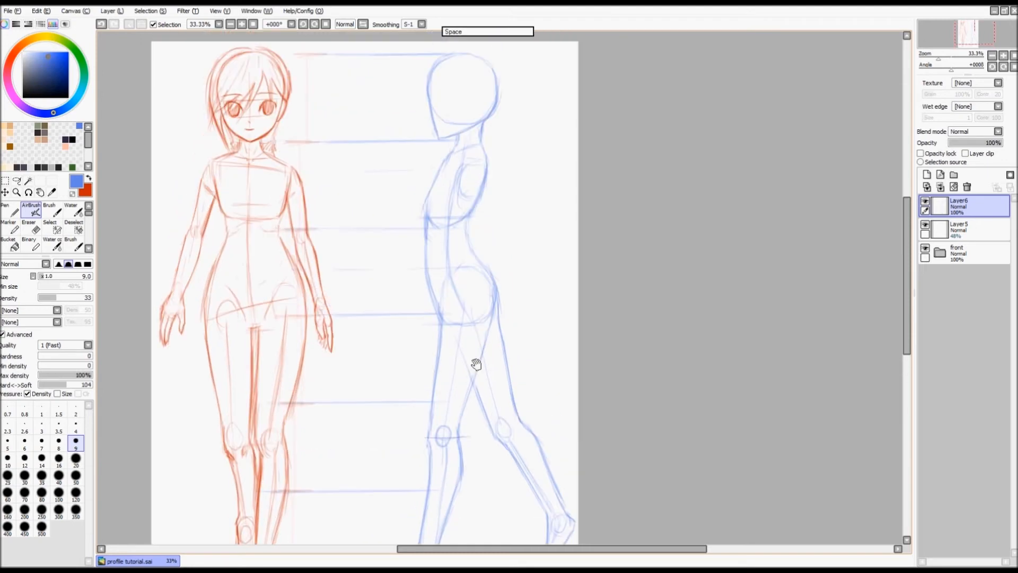
click(505, 248)
key(ctrl+z)
drag(478, 185, 507, 239)
click(504, 233)
key(ctrl+z)
mouse_move(506, 252)
mouse_down()
mouse_move(504, 243)
mouse_move(522, 317)
mouse_up()
drag(468, 300, 466, 291)
drag(504, 241, 496, 272)
key(ctrl+z)
key(ctrl+z)
key(ctrl+z)
key(ctrl+z)
key(ctrl+z)
key(ctrl+z)
- Mark the top and bottom of the front figure's eye level on the side view's head with short guide lines
scroll(484, 170, up, 1)
drag(466, 220, 504, 226)
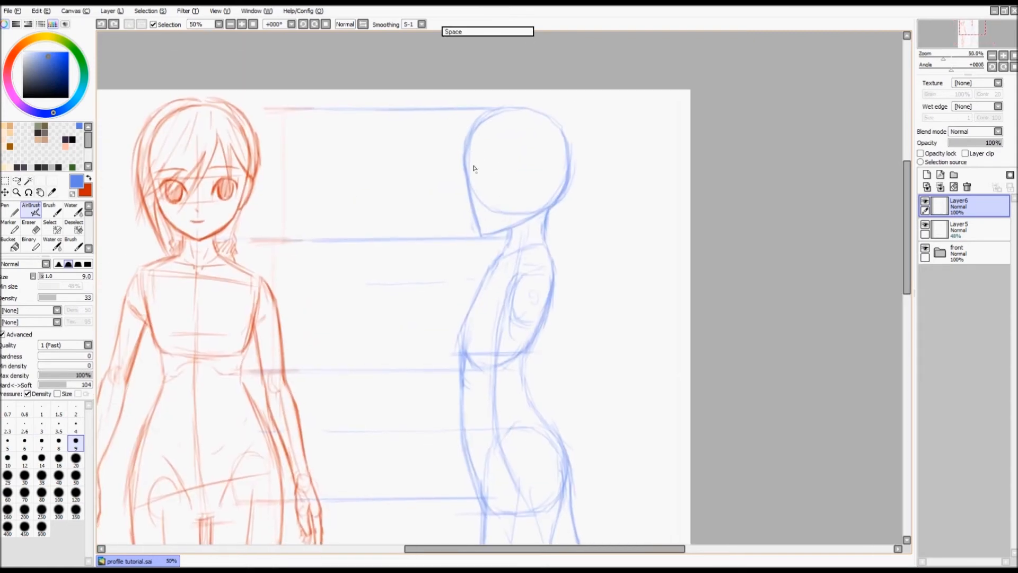
mouse_move(242, 176)
mouse_down()
mouse_move(476, 170)
mouse_move(446, 172)
mouse_up()
key(ctrl+z)
mouse_move(473, 172)
mouse_down()
mouse_move(510, 172)
mouse_move(465, 196)
mouse_move(513, 196)
mouse_up()
key(z)
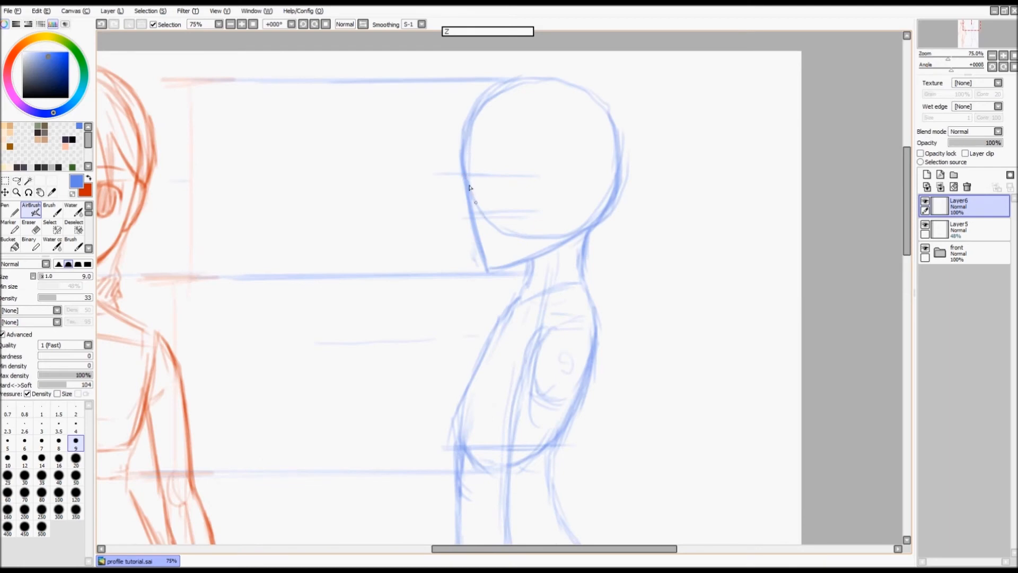
- Sketch the side view's face profile from the brow to a small pointed nose and the chin, tidying it with the Eraser
key(ctrl+z)
mouse_move(464, 176)
mouse_down()
mouse_move(475, 193)
mouse_move(466, 170)
mouse_move(475, 207)
mouse_move(464, 233)
mouse_move(481, 255)
mouse_move(475, 246)
mouse_up()
key(ctrl+z)
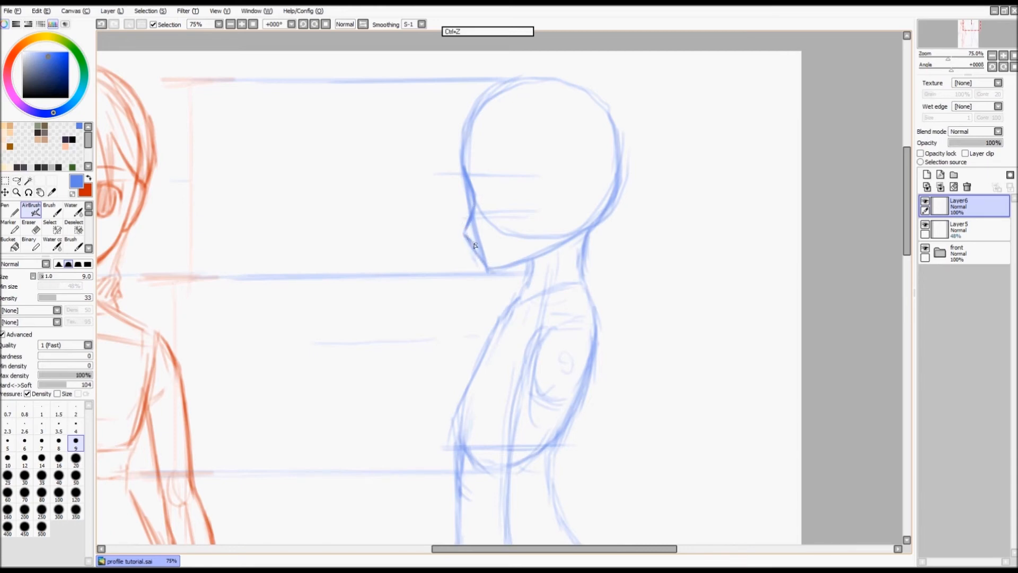
key(e)
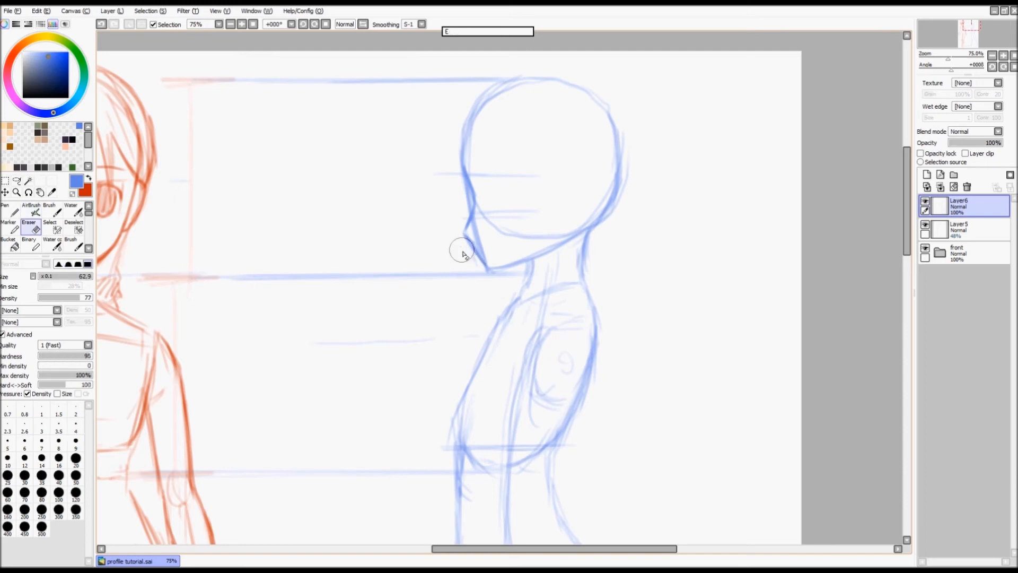
key(a)
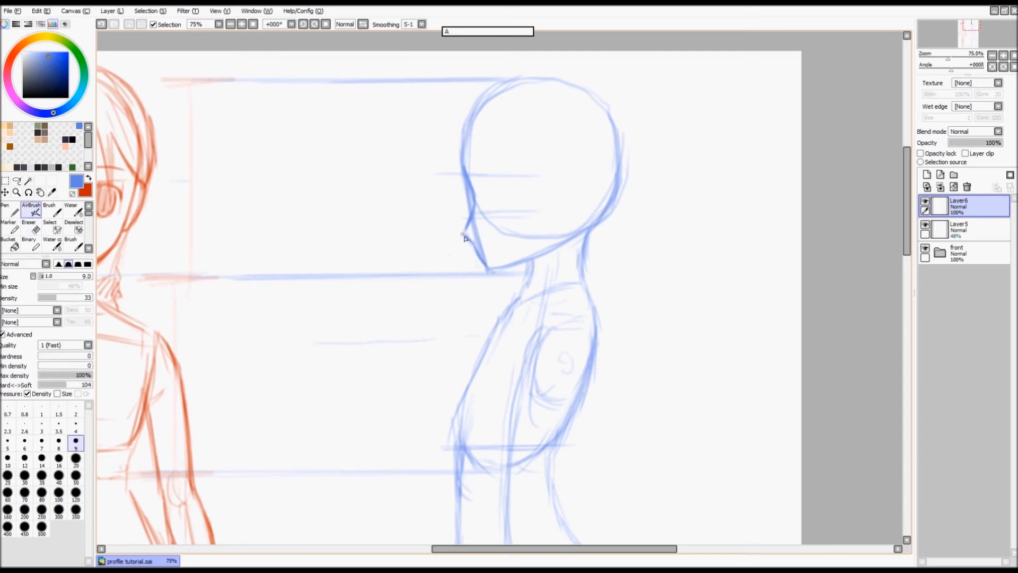
mouse_move(469, 239)
mouse_down()
mouse_move(486, 264)
mouse_move(464, 232)
mouse_move(427, 223)
mouse_move(523, 221)
mouse_up()
- Carry the front figure's nose level across to the side view's face with a faint guide line
key(space)
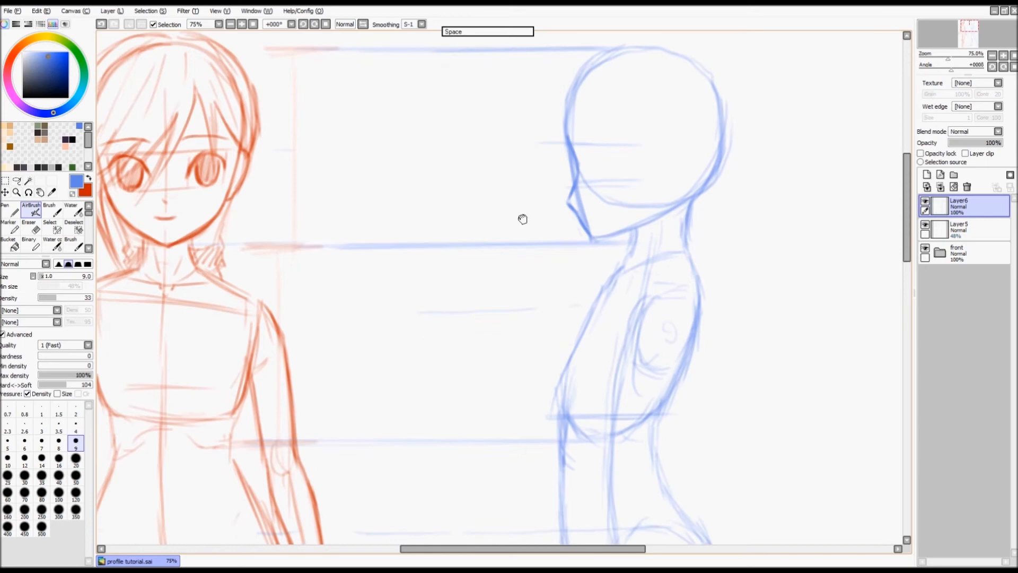
drag(233, 196, 602, 191)
key(ctrl+z)
key(ctrl+z)
drag(299, 202, 576, 197)
key(ctrl+z)
mouse_move(228, 205)
mouse_down()
mouse_move(499, 200)
mouse_move(563, 212)
mouse_move(568, 197)
mouse_move(580, 218)
mouse_up()
- Redraw the side view's nose at the guide line and shape the lips and chin, cleaning up with the Eraser
key(a)
mouse_move(576, 177)
mouse_down()
mouse_move(568, 210)
mouse_move(569, 196)
mouse_up()
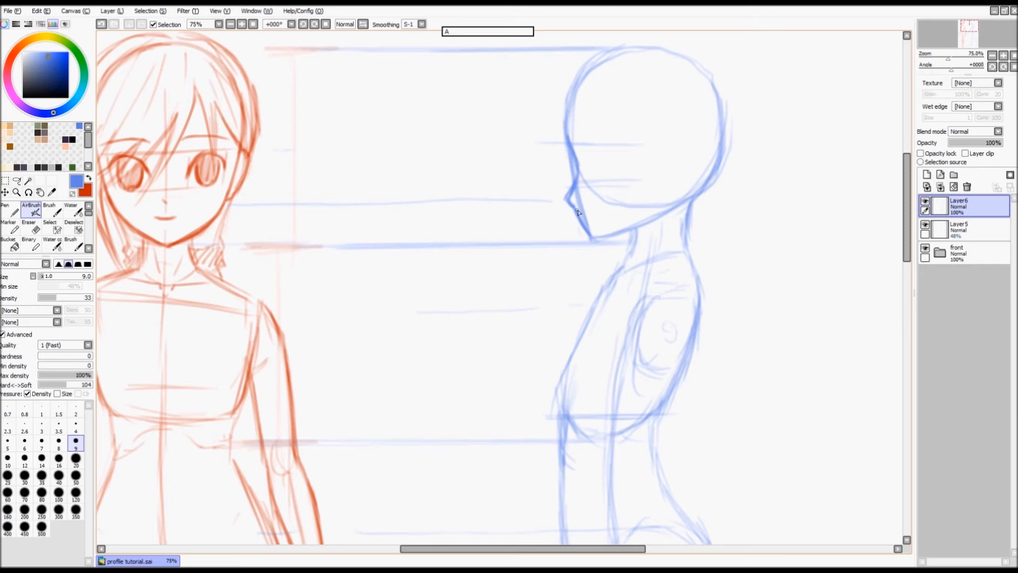
key(e)
drag(576, 222, 582, 225)
key(a)
key(ctrl+z)
- Draw the side view's eye with a dark upper lash line and a narrow iris, trimming stray marks with the Eraser
key(e)
key(b)
drag(585, 161, 583, 146)
key(ctrl+z)
drag(584, 149, 592, 180)
drag(584, 145, 614, 157)
key(ctrl+z)
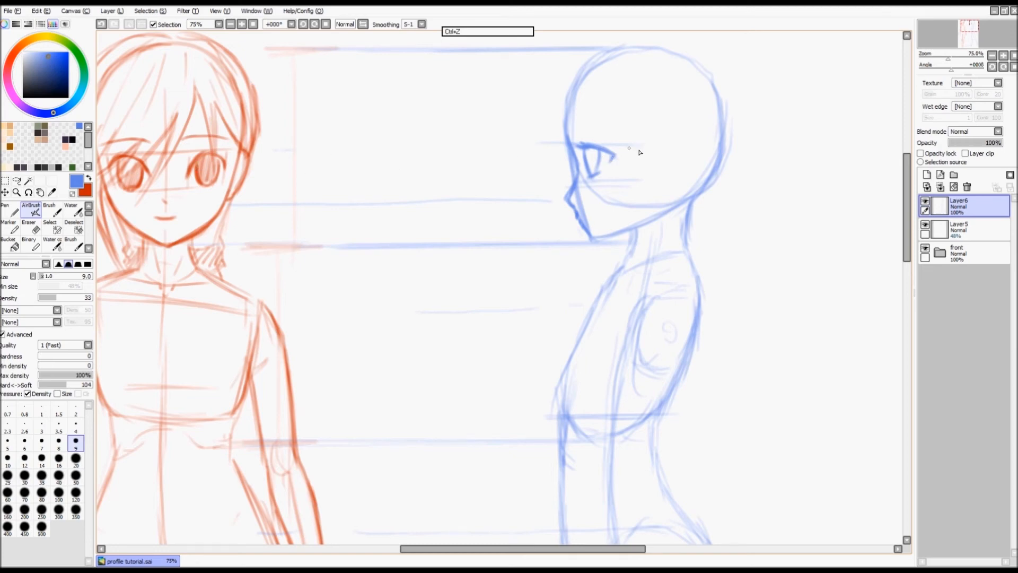
key(e)
key(a)
key(e)
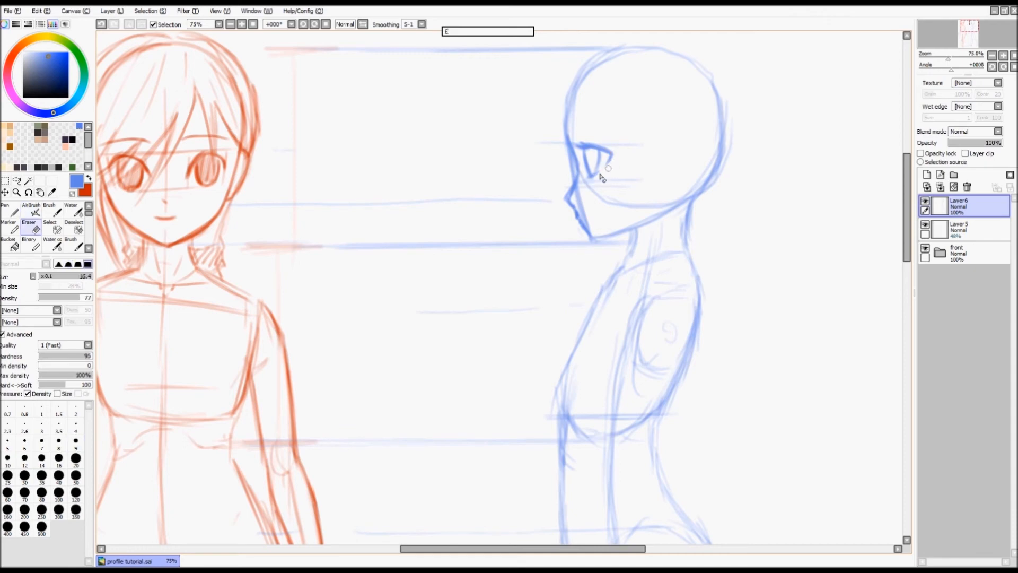
key(a)
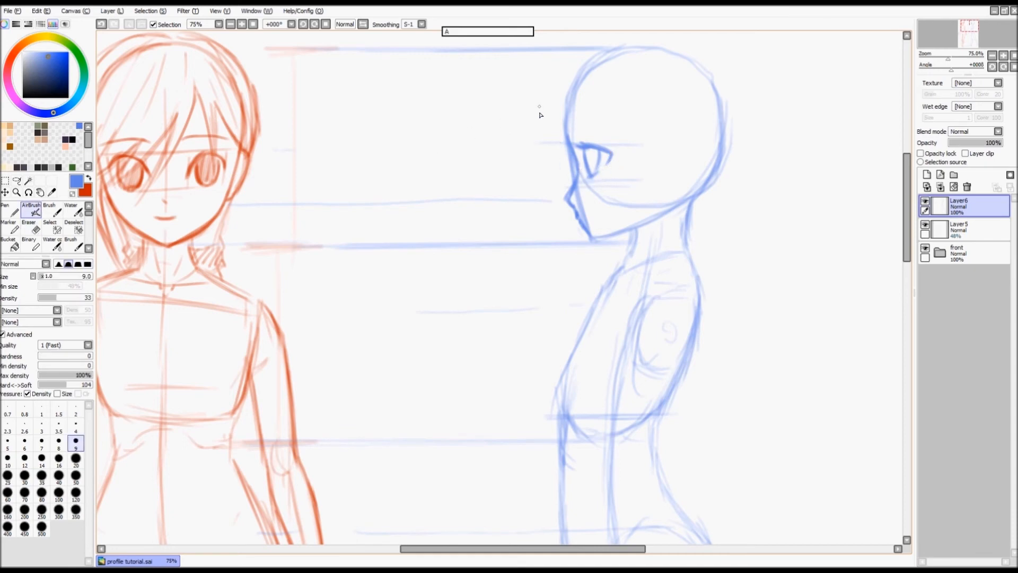
- Add an eyebrow above the side view's eye and a short mouth line
drag(473, 147, 474, 157)
key(ctrl+z)
mouse_move(575, 131)
mouse_down()
mouse_move(612, 135)
mouse_move(583, 139)
mouse_up()
key(e)
key(a)
- Carry the front figure's bust level across toward the side view's chest with a faint guide line
key(space)
drag(616, 92, 588, 119)
drag(569, 257, 546, 224)
scroll(585, 266, down, 3)
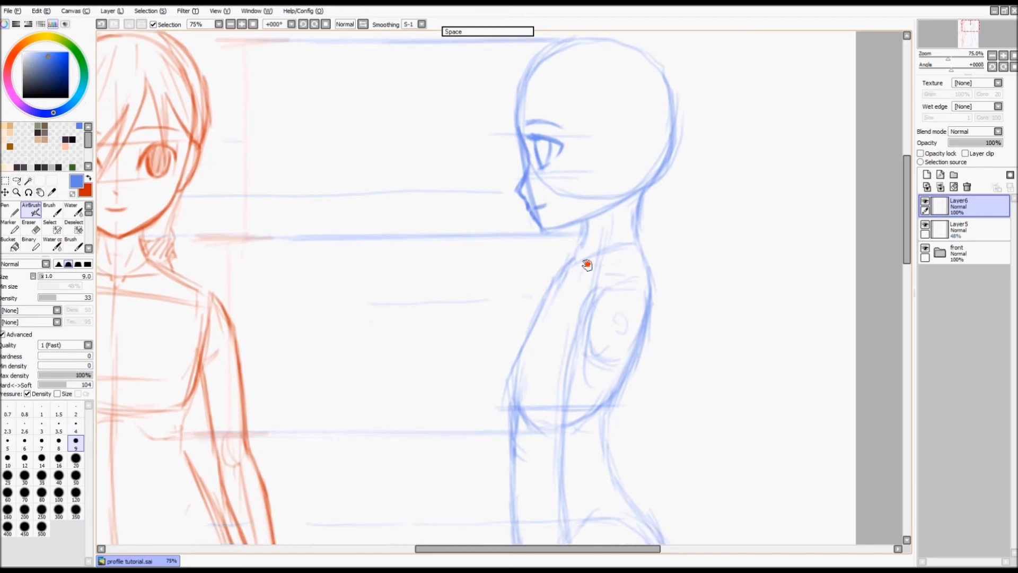
key(shift+z)
drag(462, 292, 471, 294)
- Draw the side view's breast contour from the upper chest to the rib cage's lower edge and clean its outline
drag(535, 295, 547, 316)
mouse_move(574, 239)
mouse_down()
mouse_move(536, 303)
mouse_move(534, 291)
mouse_move(550, 317)
mouse_move(549, 273)
mouse_move(536, 290)
mouse_up()
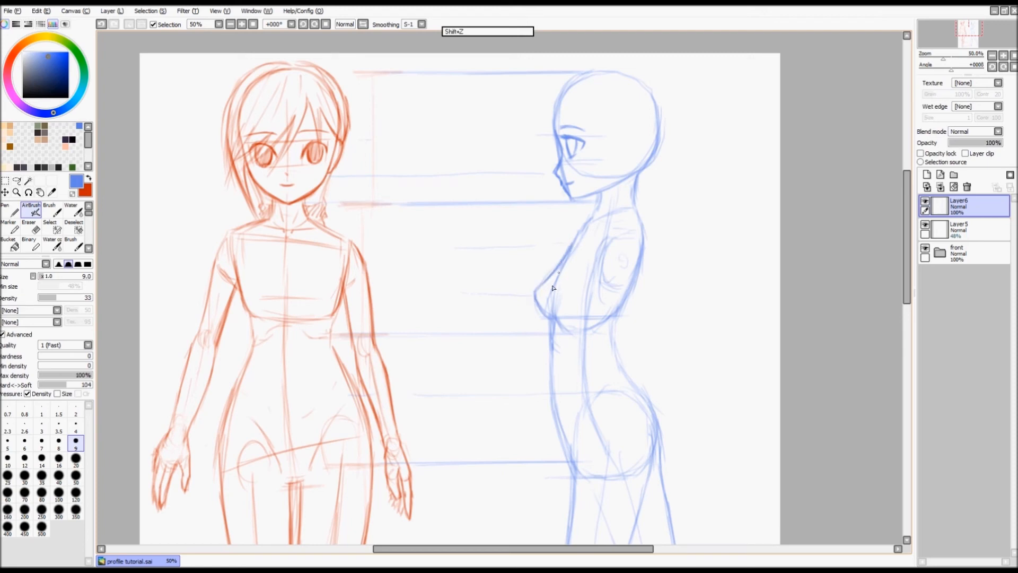
key(ctrl+z)
drag(572, 244, 534, 294)
key(e)
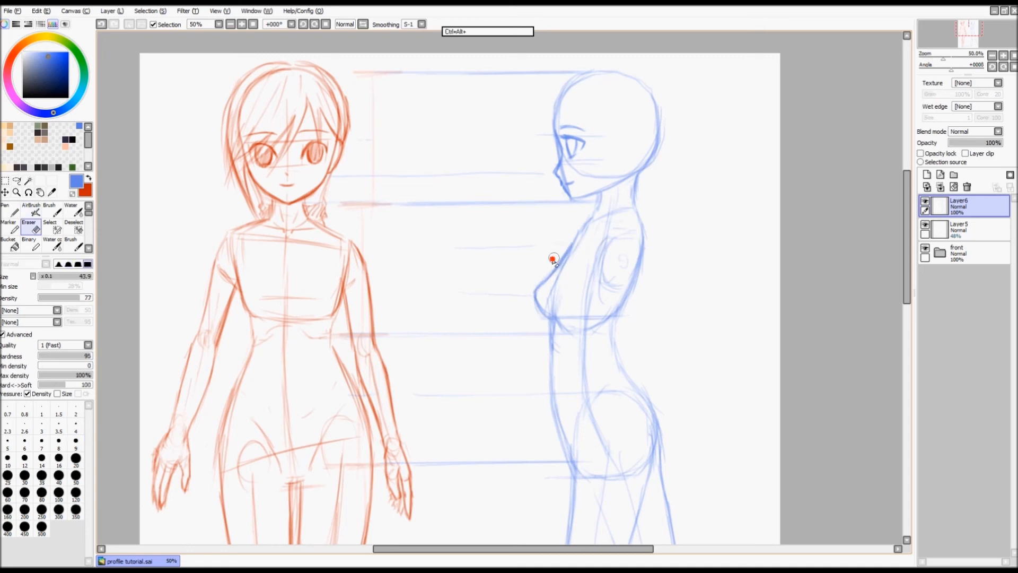
key(a)
drag(573, 245, 548, 275)
- Sketch the first strands of the side view's bangs falling in front of the forehead and eye
drag(668, 207, 618, 238)
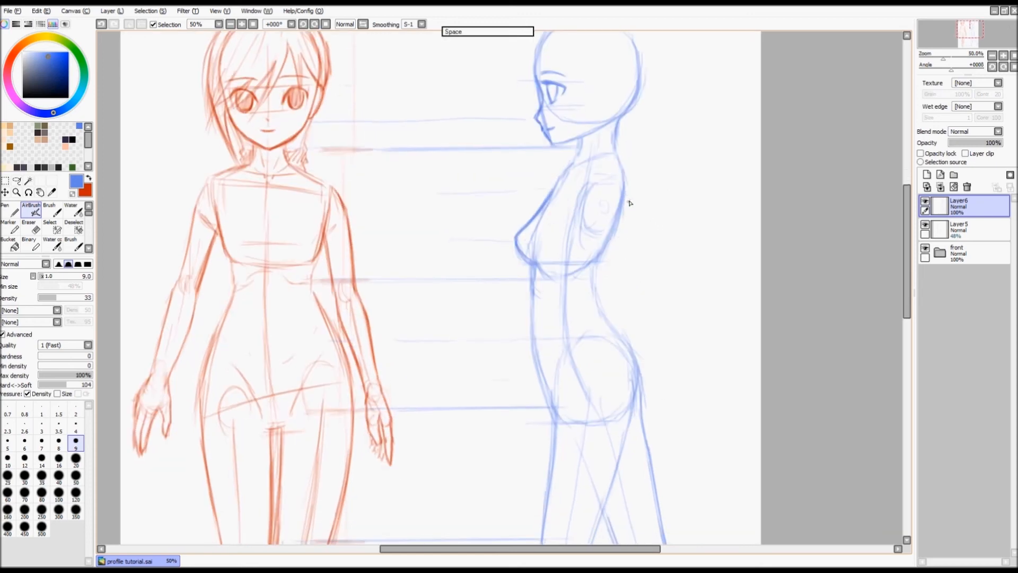
key(ctrl+shift+z)
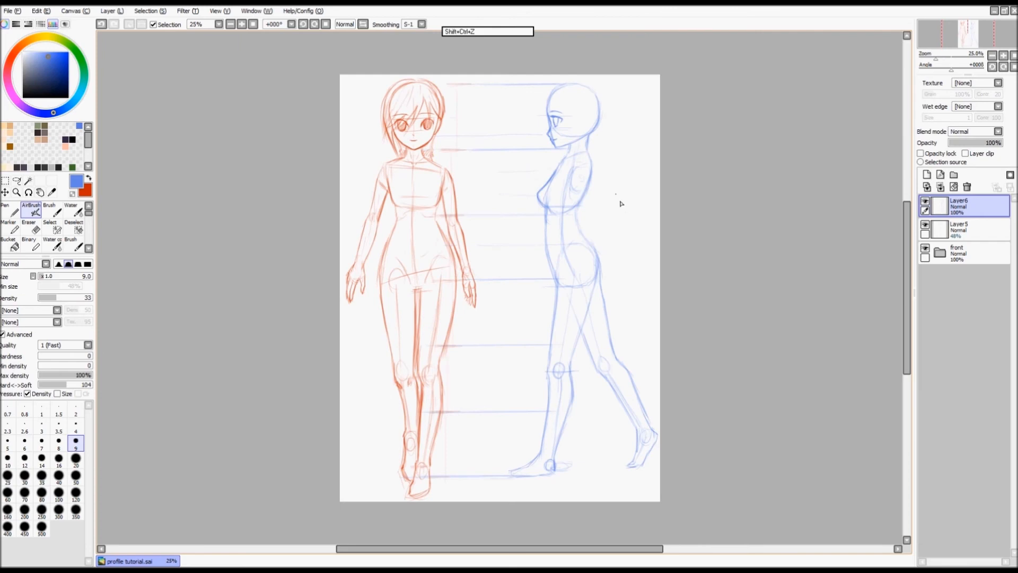
key(z)
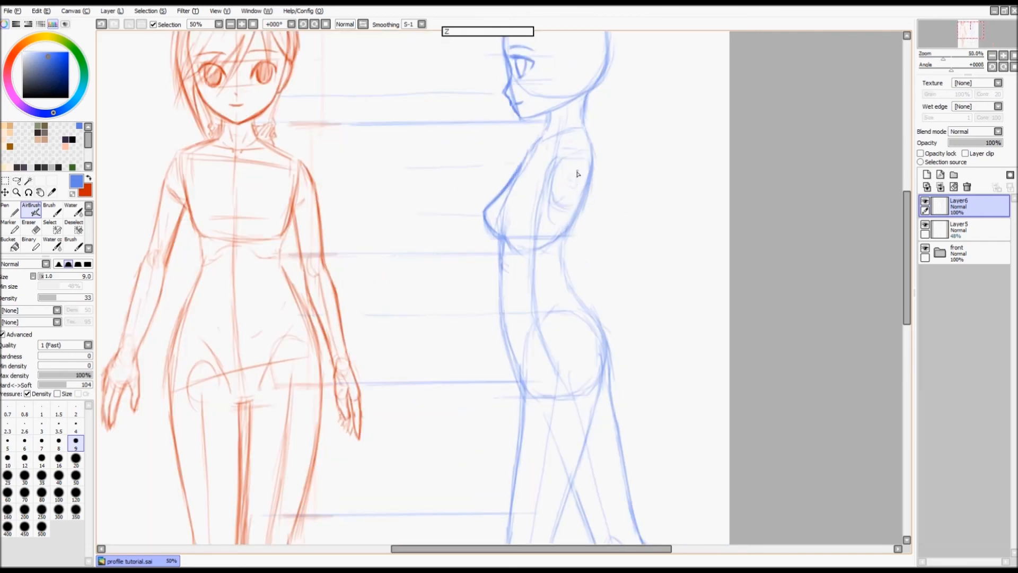
key(space)
drag(595, 161, 606, 291)
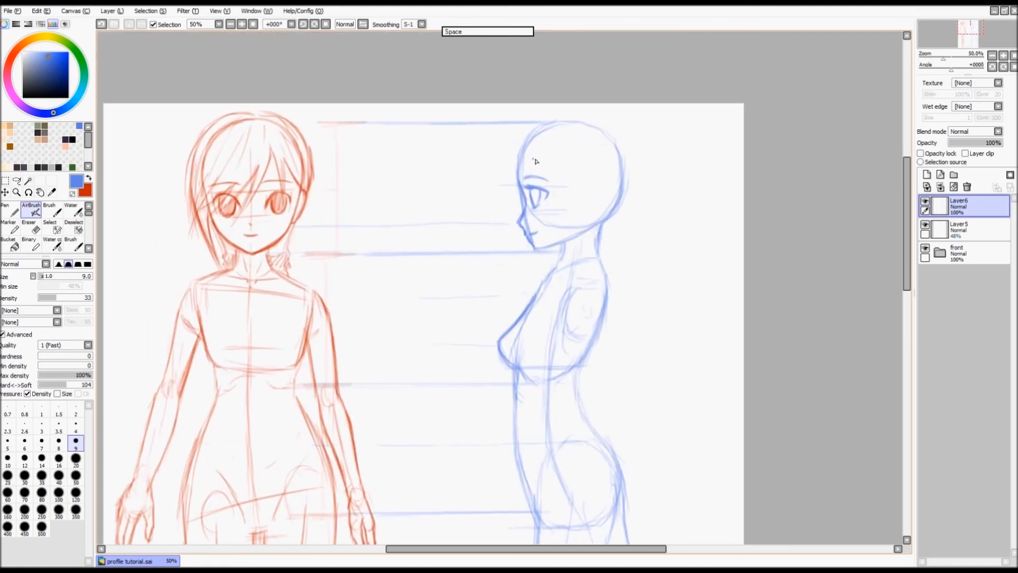
drag(509, 164, 503, 196)
mouse_move(534, 150)
mouse_down()
mouse_move(502, 199)
mouse_move(534, 149)
mouse_move(508, 231)
mouse_up()
drag(514, 174, 509, 245)
drag(502, 151, 495, 210)
key(ctrl+z)
drag(511, 137, 499, 200)
drag(501, 154, 500, 209)
drag(513, 168, 508, 243)
key(ctrl+z)
- Build up the side view's bangs with more tapered strands and darken their outer front edge
key(e)
key(a)
drag(512, 194, 503, 232)
drag(520, 175, 507, 209)
drag(522, 176, 503, 236)
mouse_move(519, 163)
mouse_down()
mouse_move(504, 243)
mouse_move(514, 178)
mouse_move(504, 221)
mouse_up()
drag(509, 135, 502, 197)
drag(507, 137, 498, 204)
drag(502, 146, 500, 202)
drag(498, 165, 513, 236)
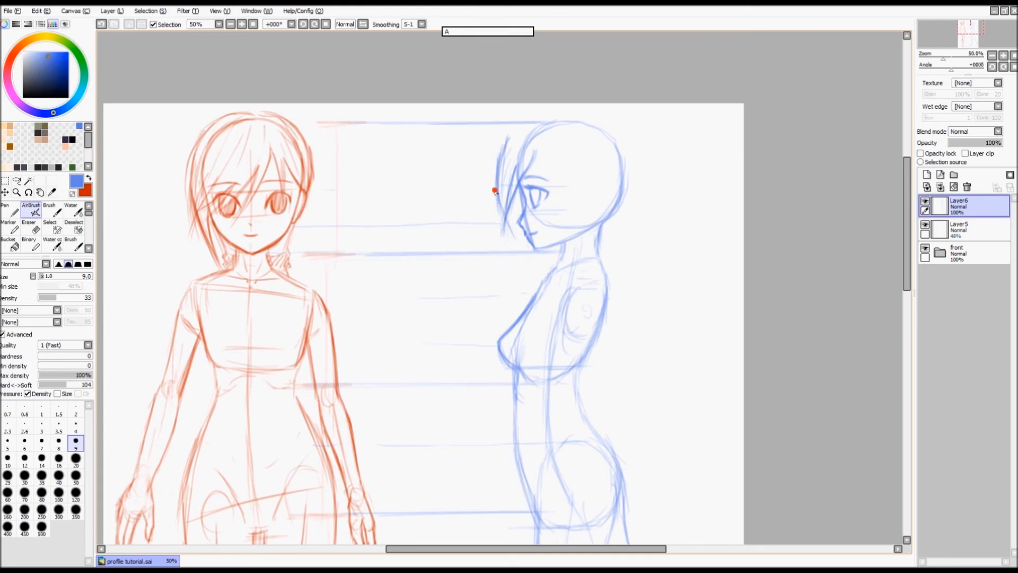
- Draw the long front hair lock of the side view running from beside the face down past the chin
drag(512, 212, 525, 248)
key(ctrl+z)
drag(530, 254, 532, 269)
key(ctrl+z)
mouse_move(511, 210)
mouse_down()
mouse_move(504, 229)
mouse_move(529, 271)
mouse_up()
drag(524, 233, 540, 281)
key(ctrl+z)
key(ctrl+z)
drag(524, 236, 543, 279)
mouse_move(519, 225)
mouse_down()
mouse_move(538, 270)
mouse_move(529, 256)
mouse_up()
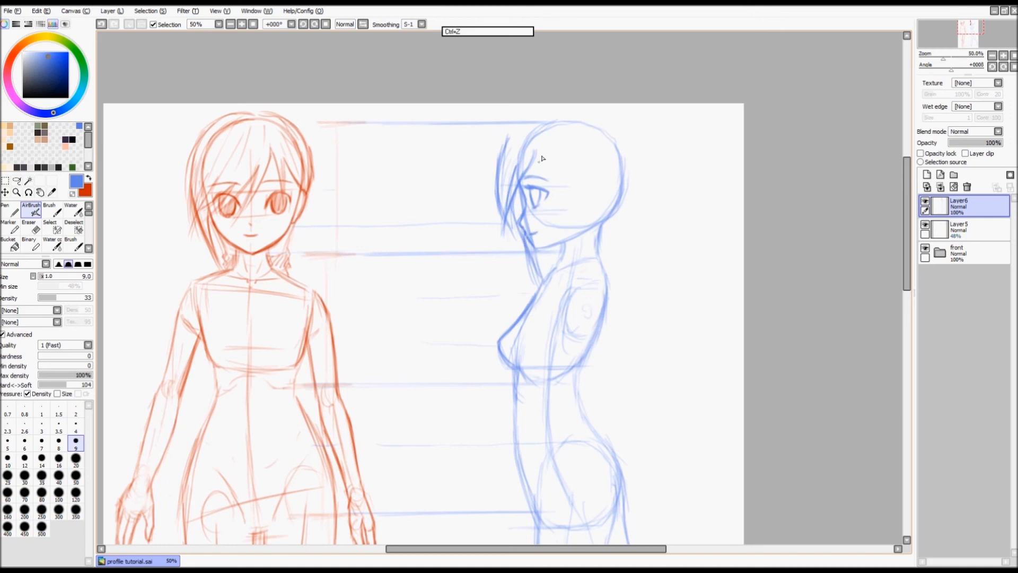
- Add shorter bang strands to the side view, hanging from the upper forehead down over the temple and eye
drag(537, 152, 547, 225)
key(ctrl+z)
drag(539, 152, 547, 210)
mouse_move(544, 153)
mouse_down()
mouse_move(548, 203)
mouse_move(533, 192)
mouse_move(536, 210)
mouse_up()
- Sketch the ear on the side view's head, between the eye and the back of the skull
click(584, 191)
mouse_move(578, 191)
mouse_down()
mouse_move(593, 202)
mouse_move(584, 220)
mouse_up()
key(ctrl+z)
key(e)
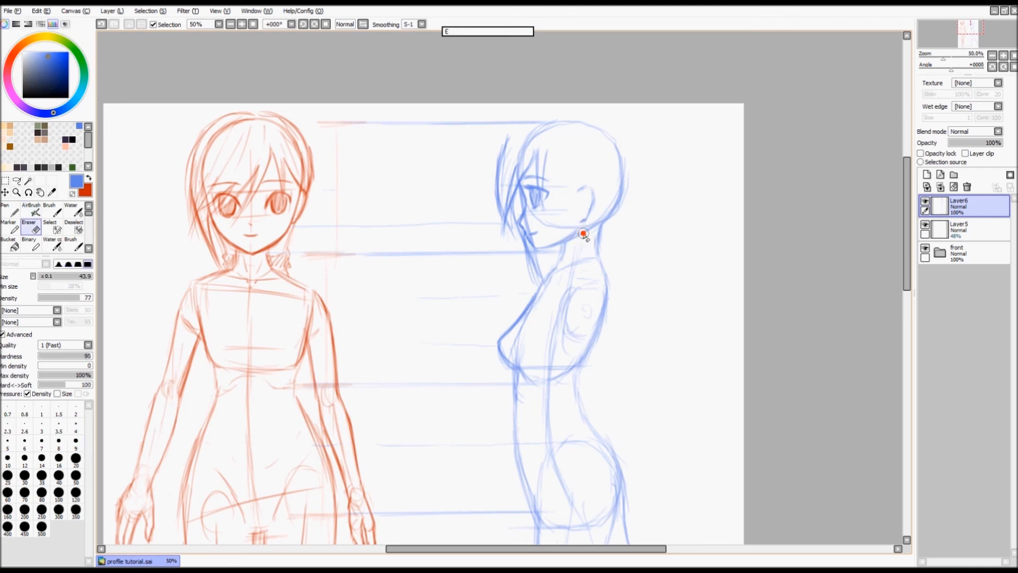
key(a)
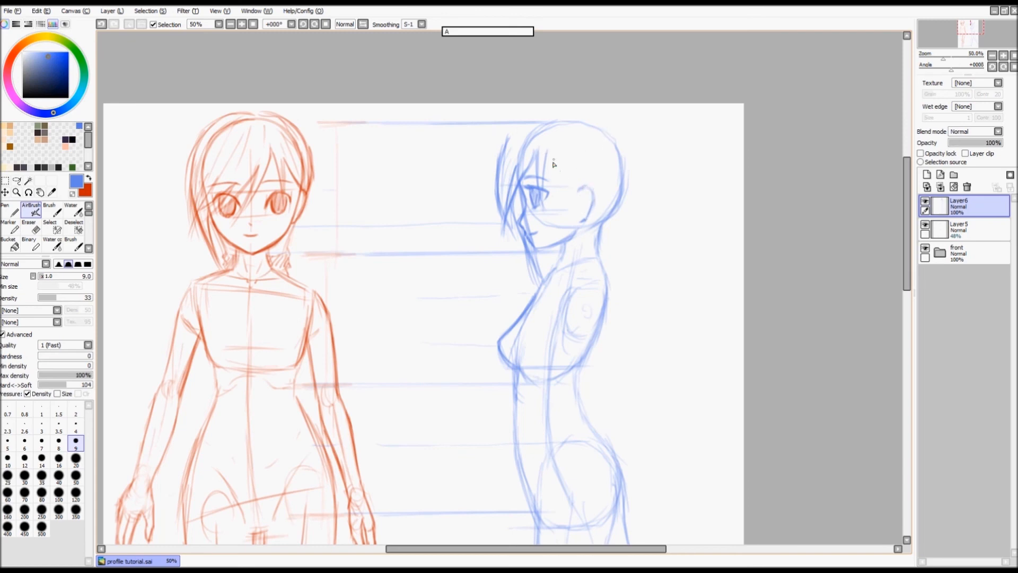
- Draw the side view's hairline sweeping from the temple to the ear and the bangs' upper contour from the crown to the forehead
drag(551, 155, 593, 191)
drag(595, 208, 594, 236)
key(ctrl+z)
mouse_move(531, 132)
mouse_down()
mouse_move(501, 200)
mouse_move(502, 153)
mouse_up()
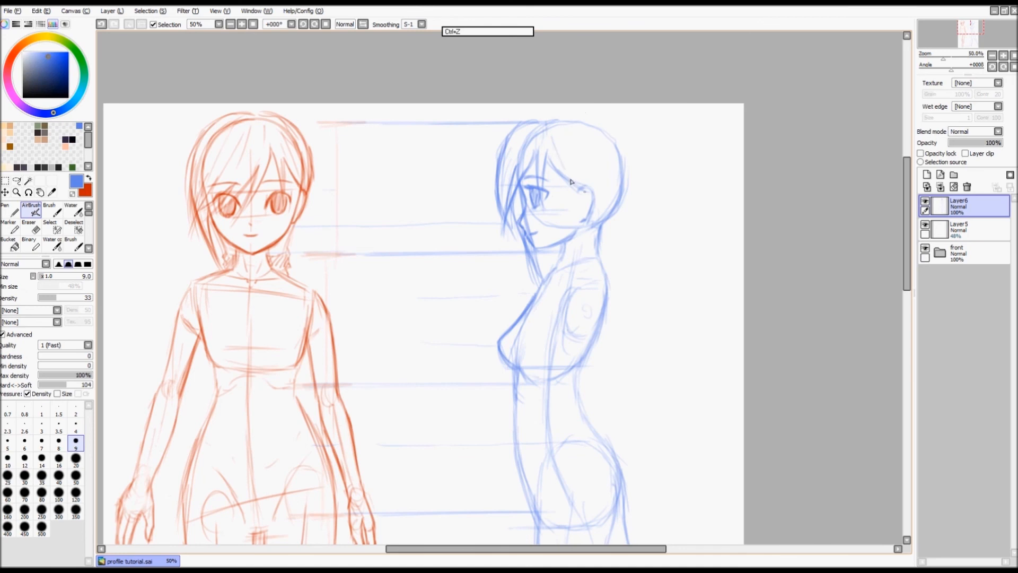
mouse_move(542, 126)
mouse_down()
mouse_move(579, 115)
mouse_move(548, 127)
mouse_up()
drag(561, 119, 548, 126)
drag(550, 118, 532, 161)
- Outline the side view's hair volume from the crown around the back of the head, slightly outside the skull
mouse_move(547, 119)
mouse_down()
mouse_move(601, 121)
mouse_move(634, 177)
mouse_up()
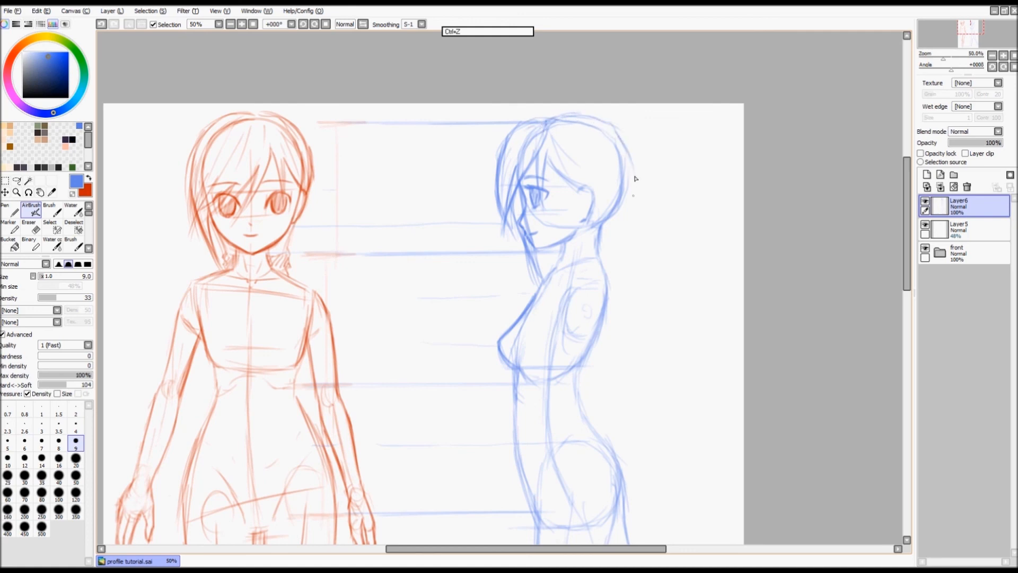
drag(622, 142, 630, 196)
key(ctrl+z)
drag(615, 127, 636, 185)
mouse_move(631, 147)
mouse_down()
mouse_move(632, 193)
mouse_move(636, 157)
mouse_move(614, 163)
mouse_move(593, 131)
mouse_move(619, 195)
mouse_move(598, 141)
mouse_move(638, 176)
mouse_move(637, 210)
mouse_move(621, 217)
mouse_move(633, 171)
mouse_move(631, 211)
mouse_up()
drag(633, 170, 634, 226)
- Draw the hair tie at the side view's nape and a long outer ponytail contour falling down to hip height
mouse_move(605, 240)
mouse_down()
mouse_move(636, 236)
mouse_move(627, 256)
mouse_move(604, 250)
mouse_move(636, 252)
mouse_move(618, 262)
mouse_up()
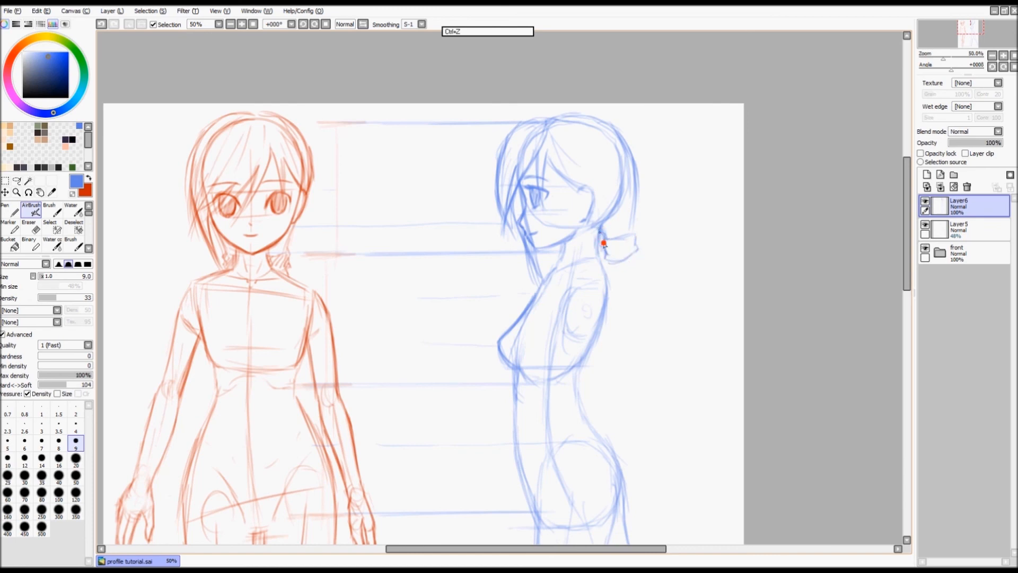
key(shift)
key(shift+z)
drag(638, 253, 657, 313)
key(ctrl+z)
drag(636, 244, 660, 379)
drag(661, 326, 656, 405)
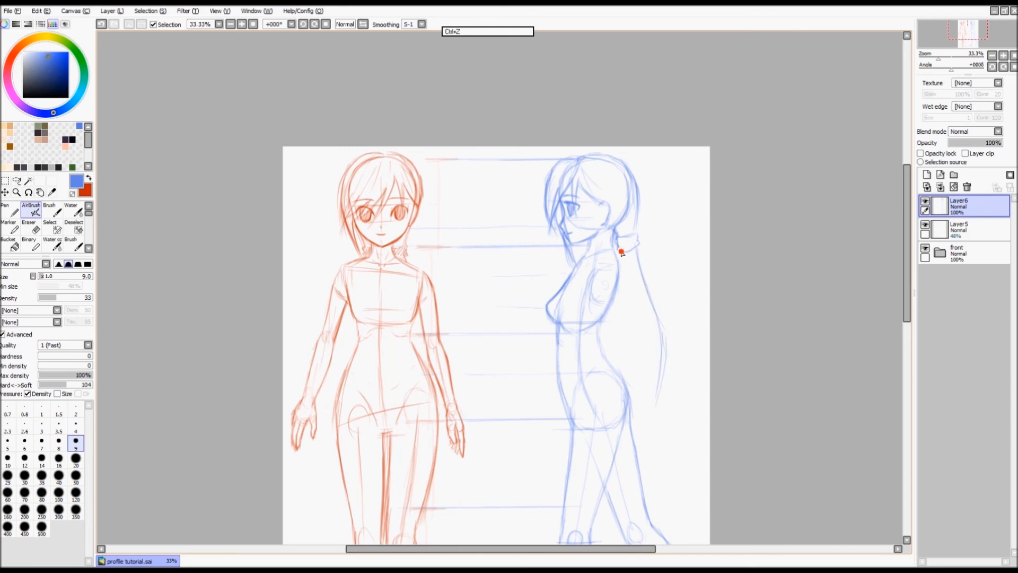
- Draw the ponytail's inner contour and fill it with long strands tapering to pointed tips near the hips
drag(619, 252, 647, 405)
click(643, 386)
drag(629, 257, 645, 393)
drag(636, 297, 647, 413)
mouse_move(649, 349)
mouse_down()
mouse_move(641, 298)
mouse_move(646, 391)
mouse_up()
key(ctrl+z)
drag(656, 322, 662, 383)
drag(622, 291, 638, 398)
drag(620, 332, 642, 405)
drag(629, 307, 649, 411)
mouse_move(638, 356)
mouse_down()
mouse_move(653, 436)
mouse_move(660, 390)
mouse_up()
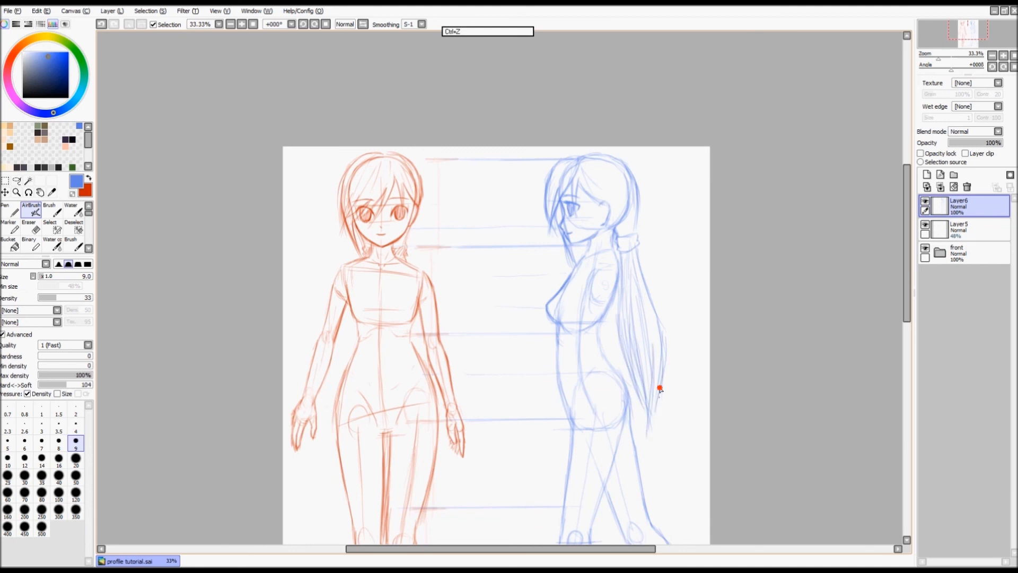
- Add strands combed back across the side of the head above the ear in the profile view
drag(632, 187, 614, 208)
mouse_move(590, 170)
mouse_down()
mouse_move(626, 214)
mouse_move(623, 197)
mouse_up()
drag(583, 162, 630, 194)
key(ctrl+shift+z)
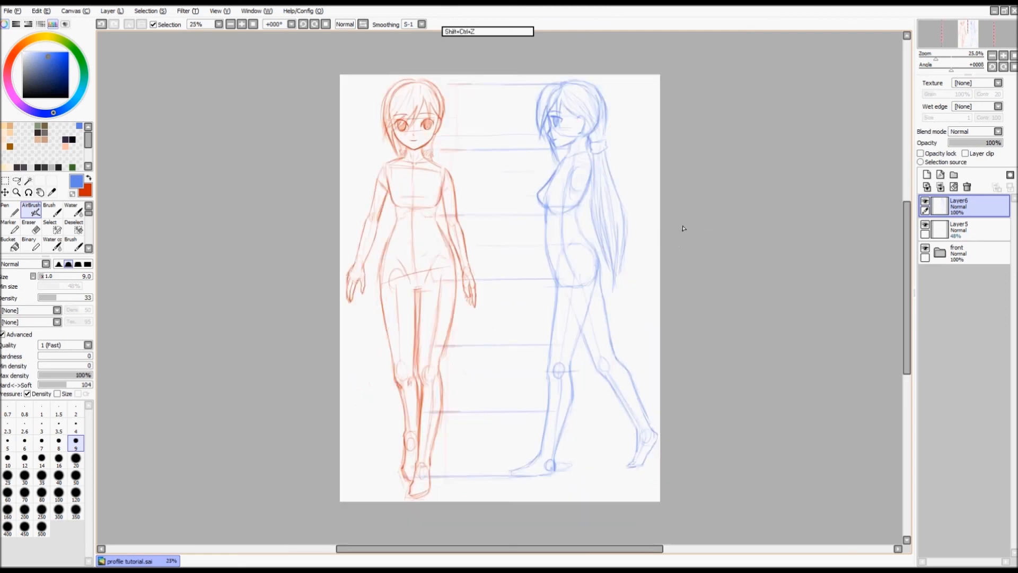